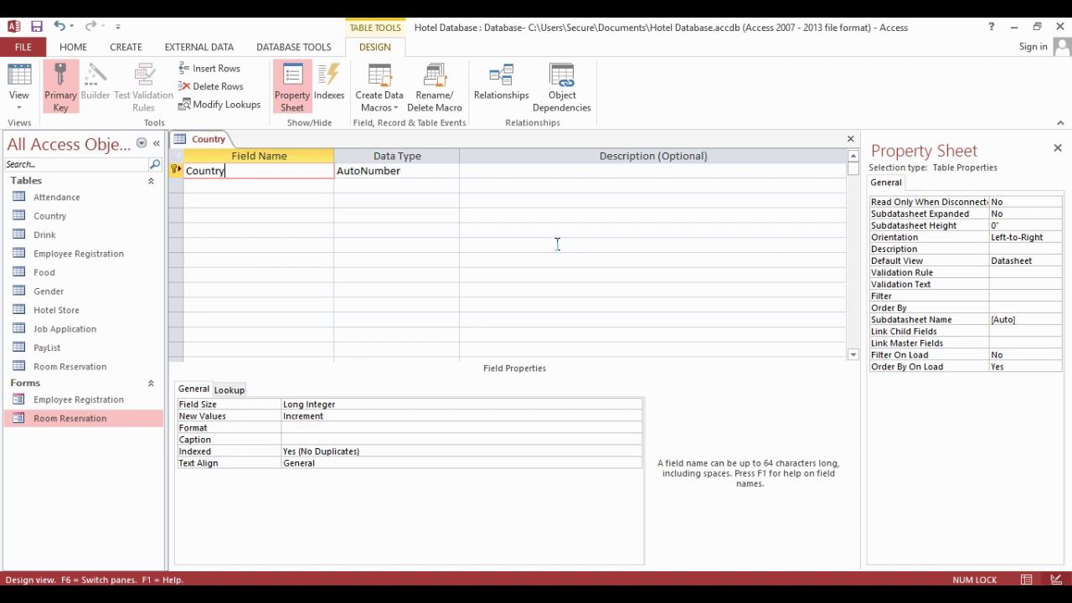
# Change the Country field's data type to Short Text and remove its primary key.
pyautogui.click(453, 172)
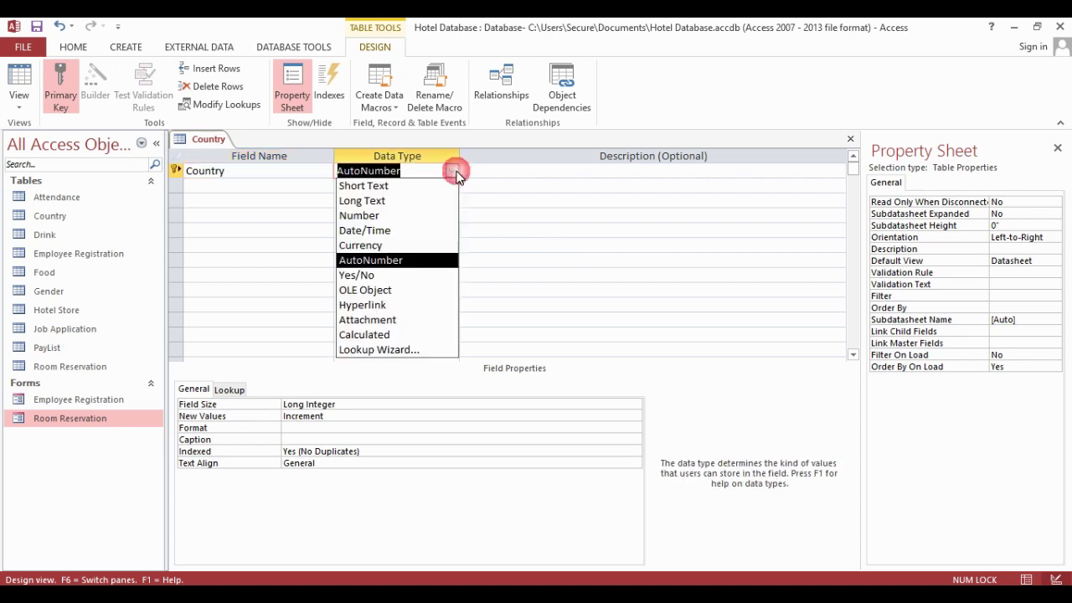
pyautogui.click(390, 186)
pyautogui.rightClick(182, 174)
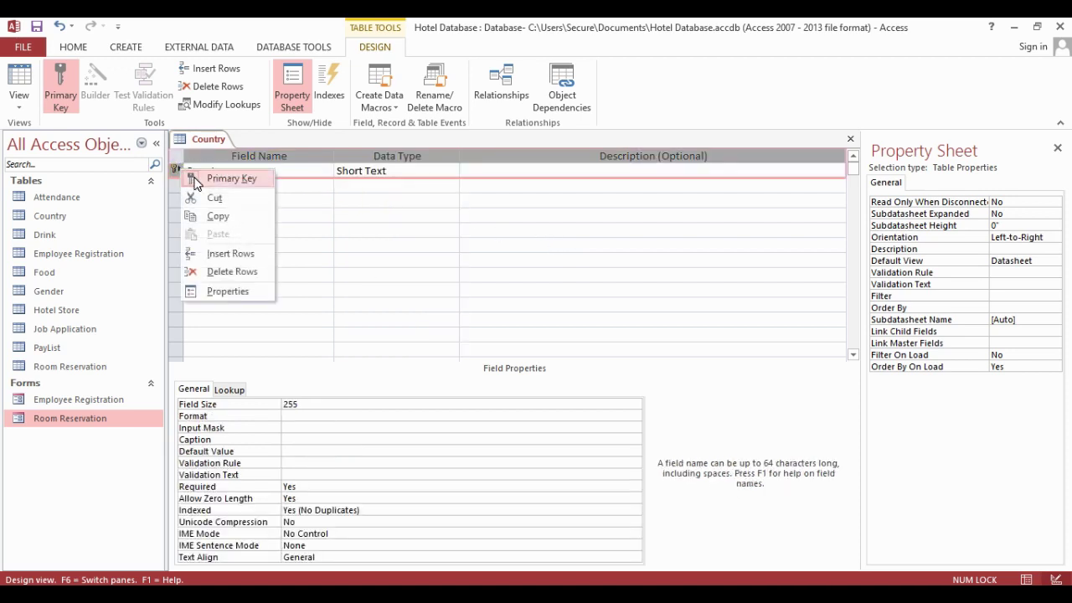
pyautogui.click(210, 177)
# Paste the copied country names into the Country table in Datasheet View and close the table.
pyautogui.rightClick(206, 142)
pyautogui.click(252, 226)
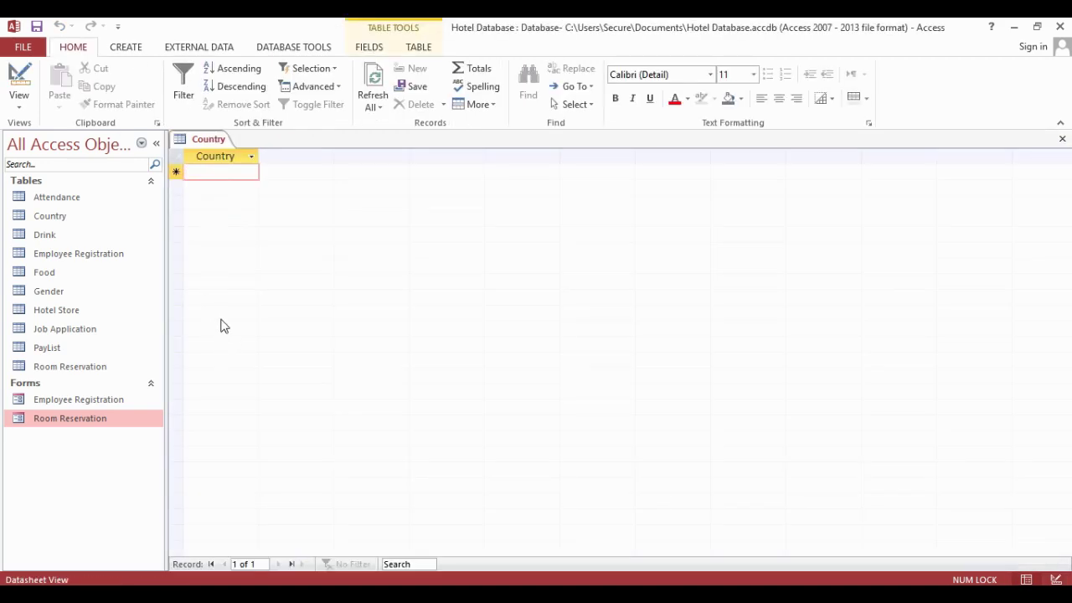
pyautogui.hotkey('ctrl', 'v')
pyautogui.scroll(8, 243, 418)
pyautogui.scroll(3, 239, 419)
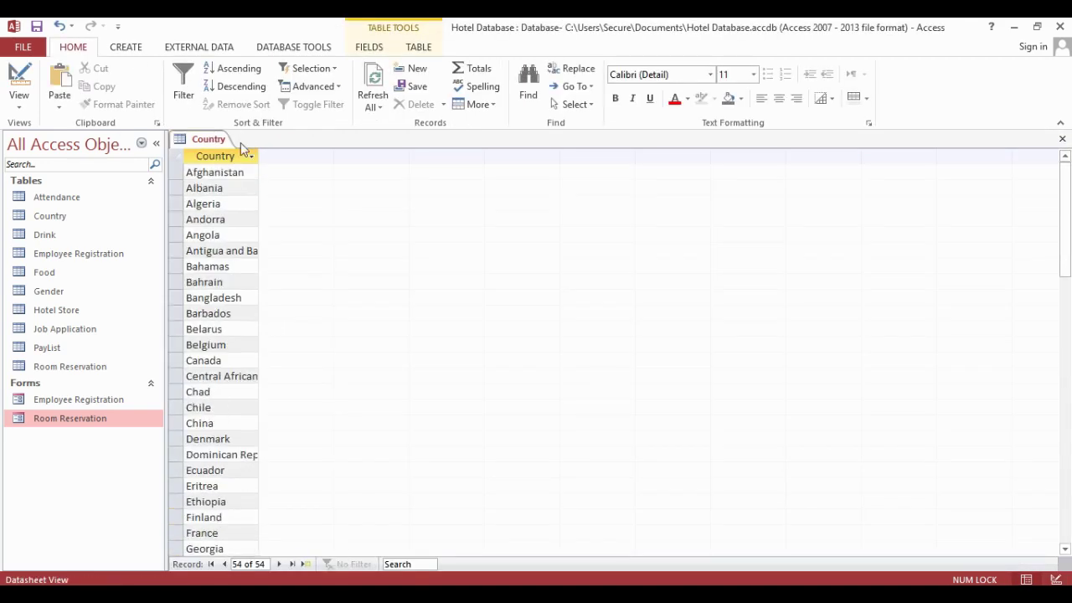
pyautogui.rightClick(209, 141)
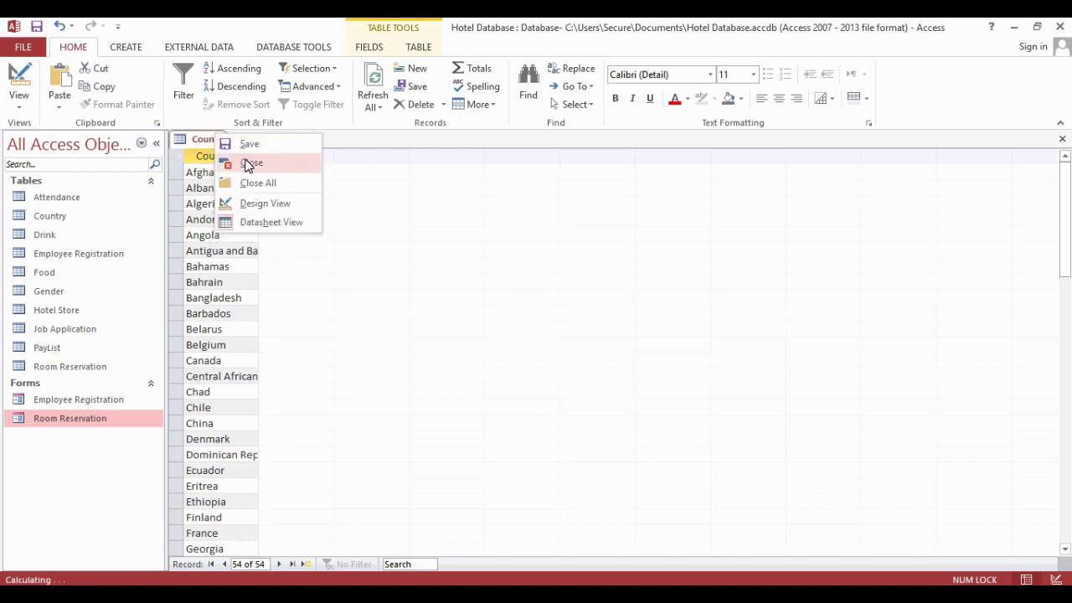
pyautogui.click(242, 159)
# Open the Employee Registration form in Design View and set the Gender combo box's row source to the Gender table.
pyautogui.doubleClick(72, 400)
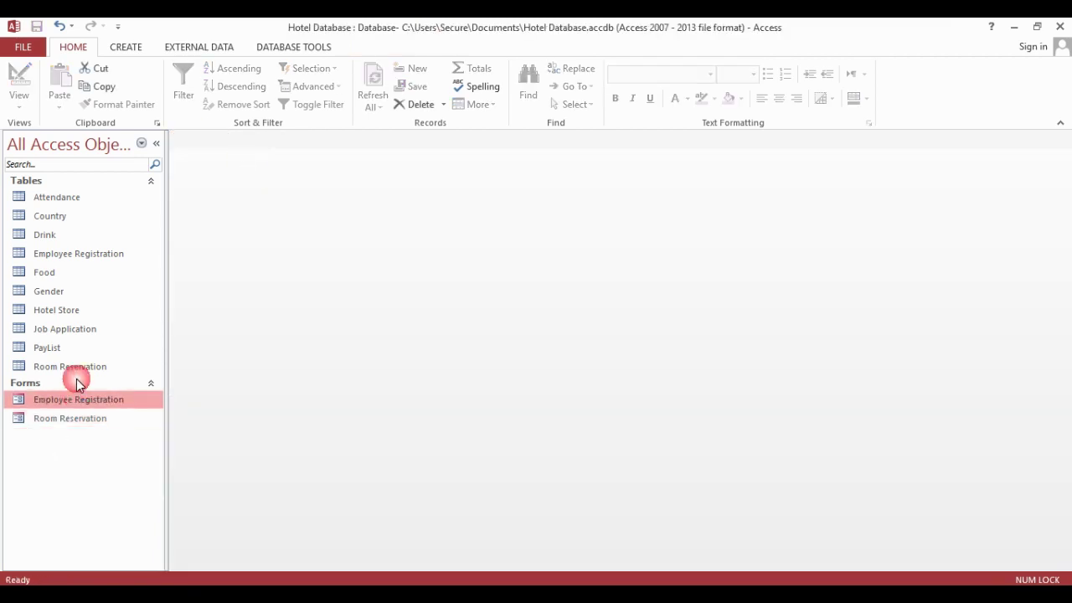
pyautogui.rightClick(321, 148)
pyautogui.click(370, 211)
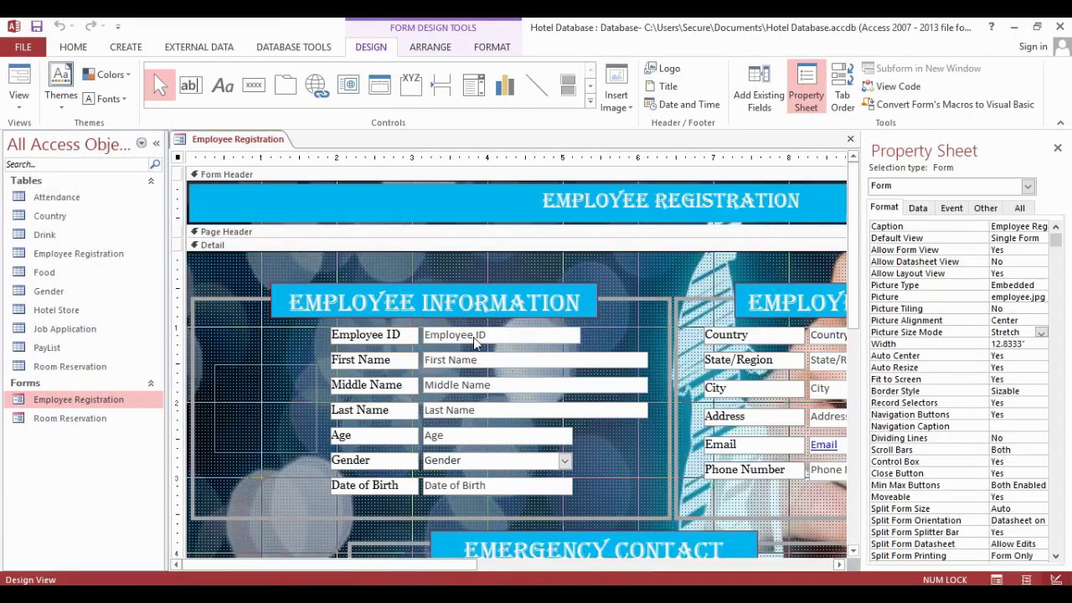
pyautogui.click(551, 463)
pyautogui.click(918, 207)
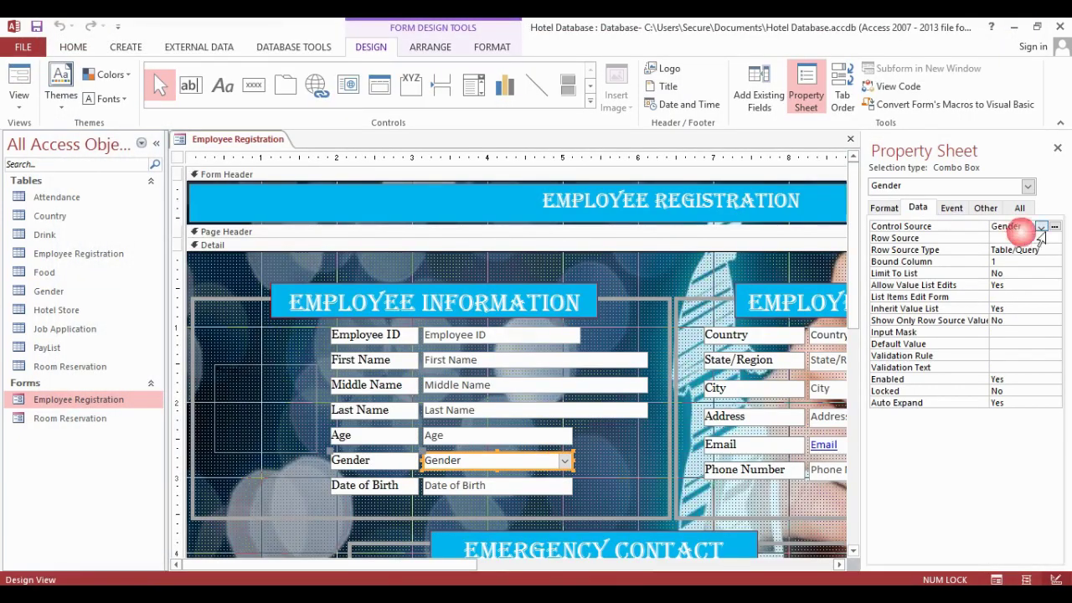
pyautogui.click(1038, 239)
pyautogui.click(1041, 238)
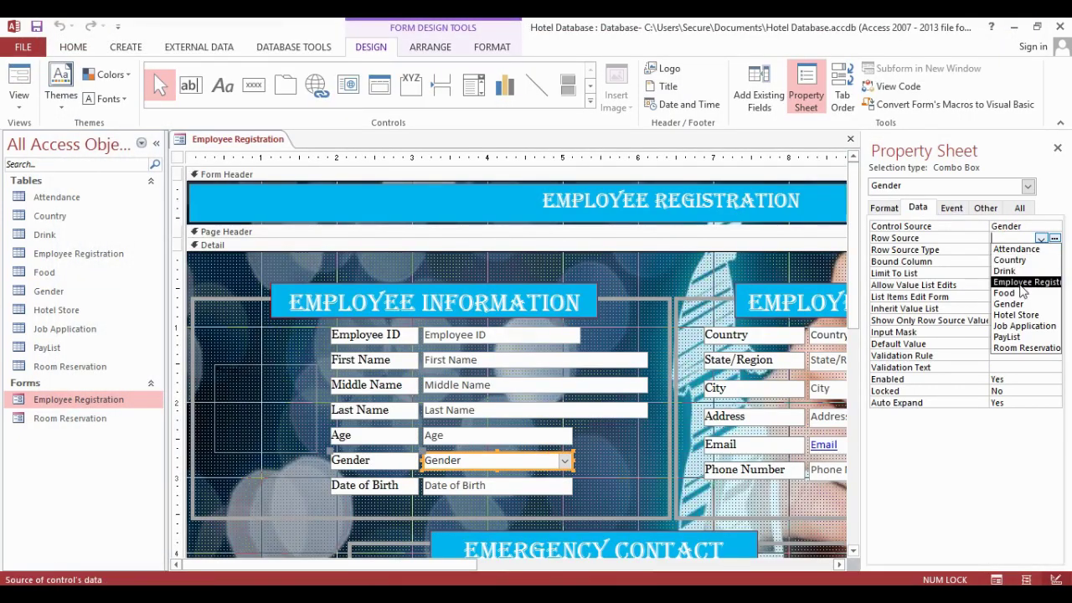
pyautogui.click(1014, 305)
# Set the Country combo box's row source to the Country table and close the Employee Registration form.
pyautogui.moveTo(440, 567); pyautogui.dragTo(693, 565)
pyautogui.click(658, 335)
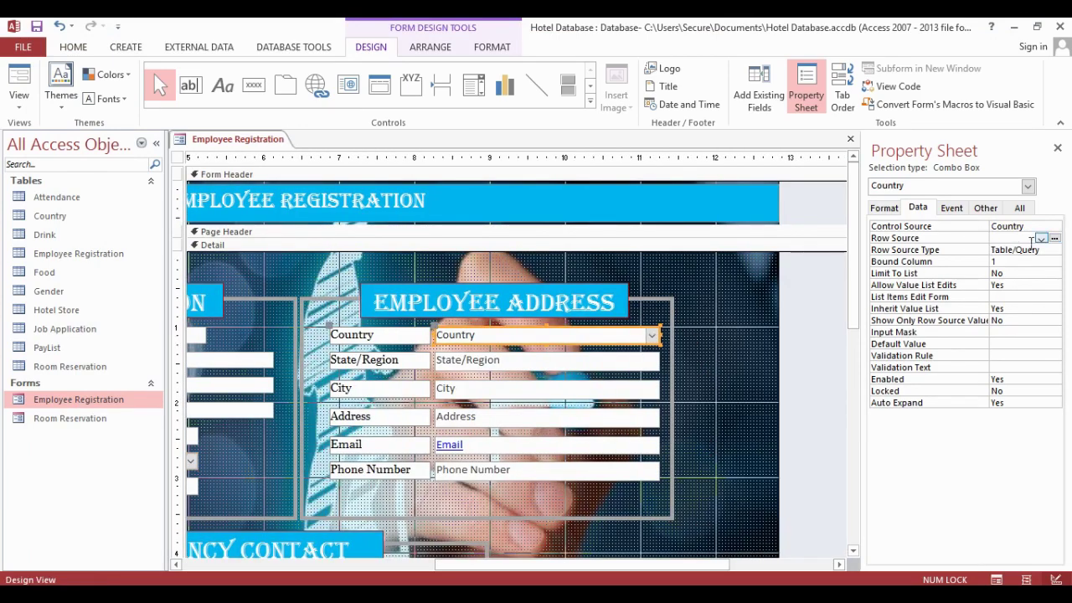
pyautogui.click(1040, 239)
pyautogui.click(1036, 258)
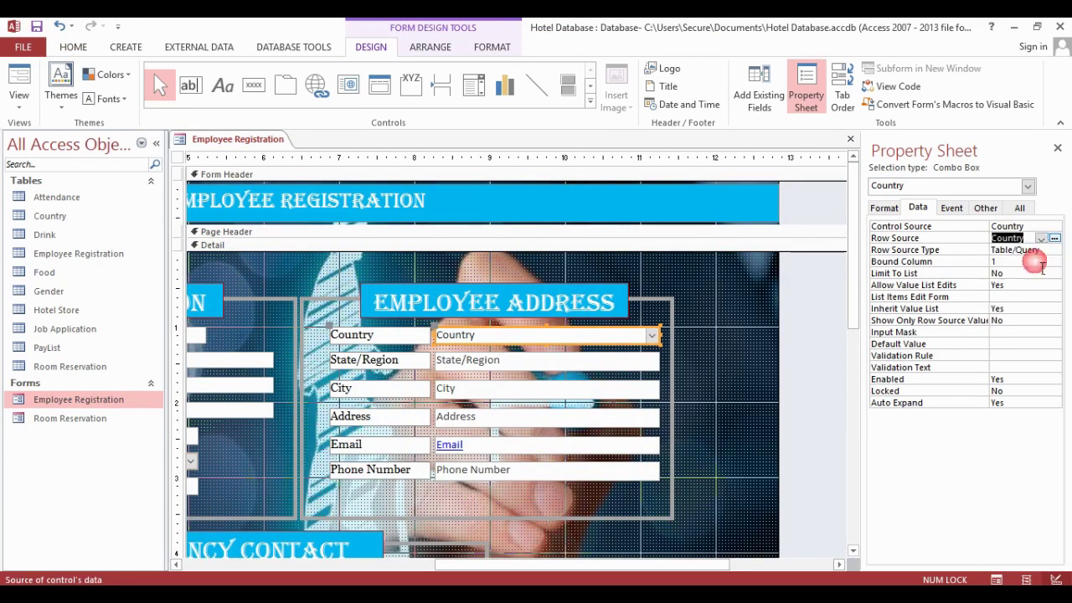
pyautogui.rightClick(245, 141)
pyautogui.click(284, 166)
# Open the Employee Registration form and test the Gender list by choosing Male, Female and finally Other.
pyautogui.doubleClick(136, 399)
pyautogui.click(432, 296)
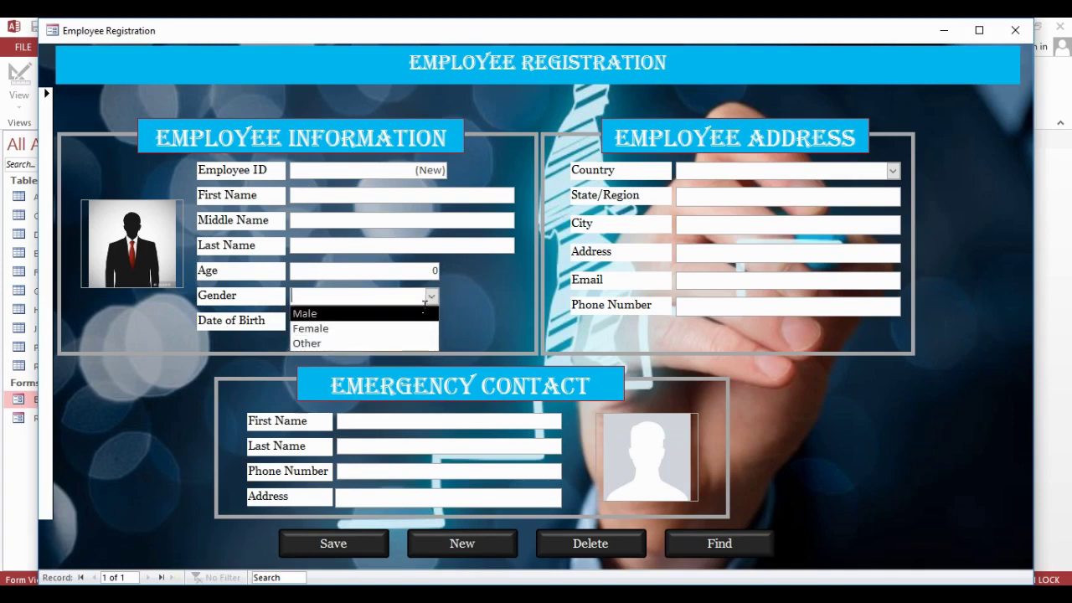
pyautogui.click(395, 313)
pyautogui.click(432, 296)
pyautogui.click(401, 328)
pyautogui.click(421, 300)
pyautogui.click(368, 343)
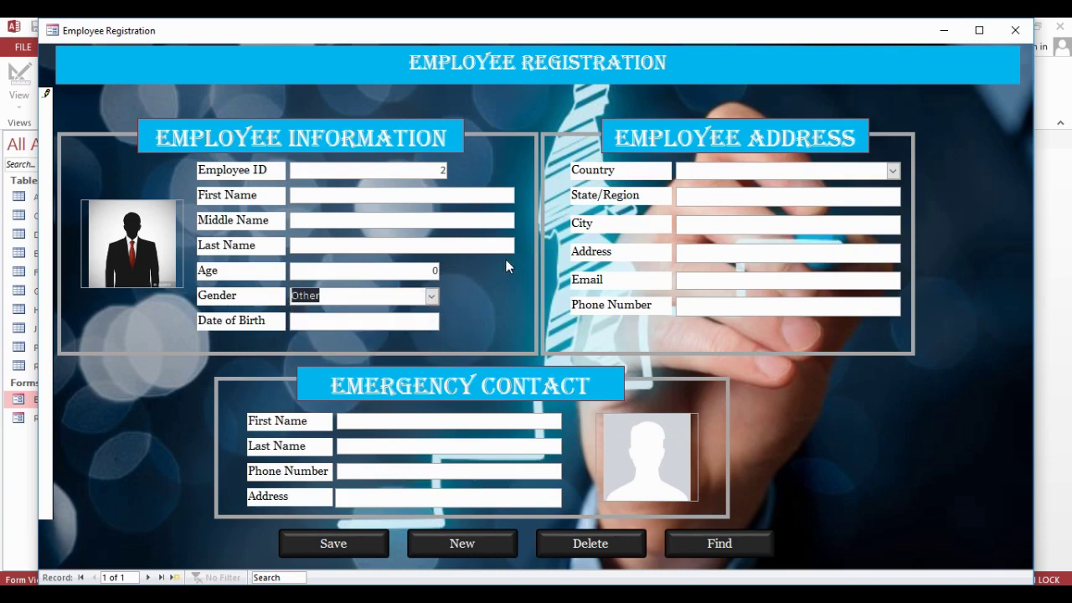
# Review the choices in the Employee Registration form's Country list and close the form.
pyautogui.click(892, 172)
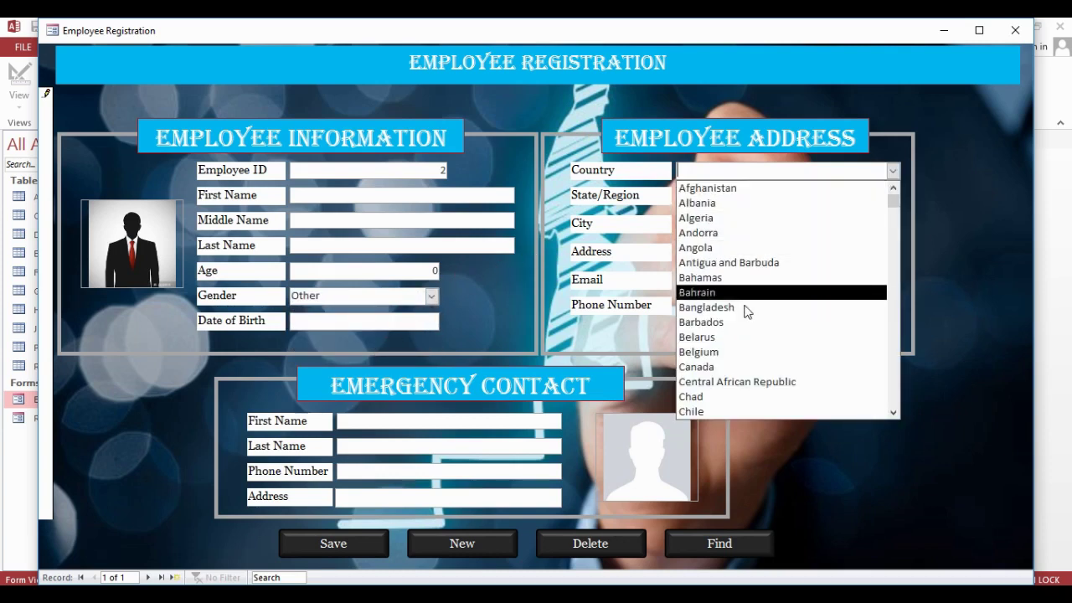
pyautogui.scroll(-4, 737, 360)
pyautogui.scroll(-8, 735, 355)
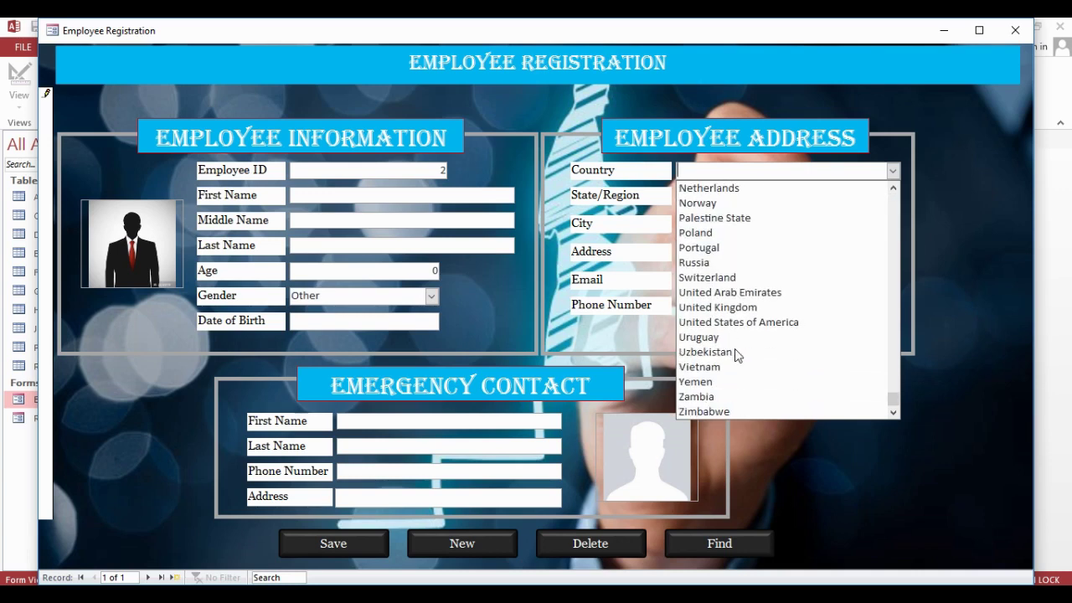
pyautogui.scroll(2, 728, 277)
pyautogui.moveTo(889, 387); pyautogui.dragTo(893, 188)
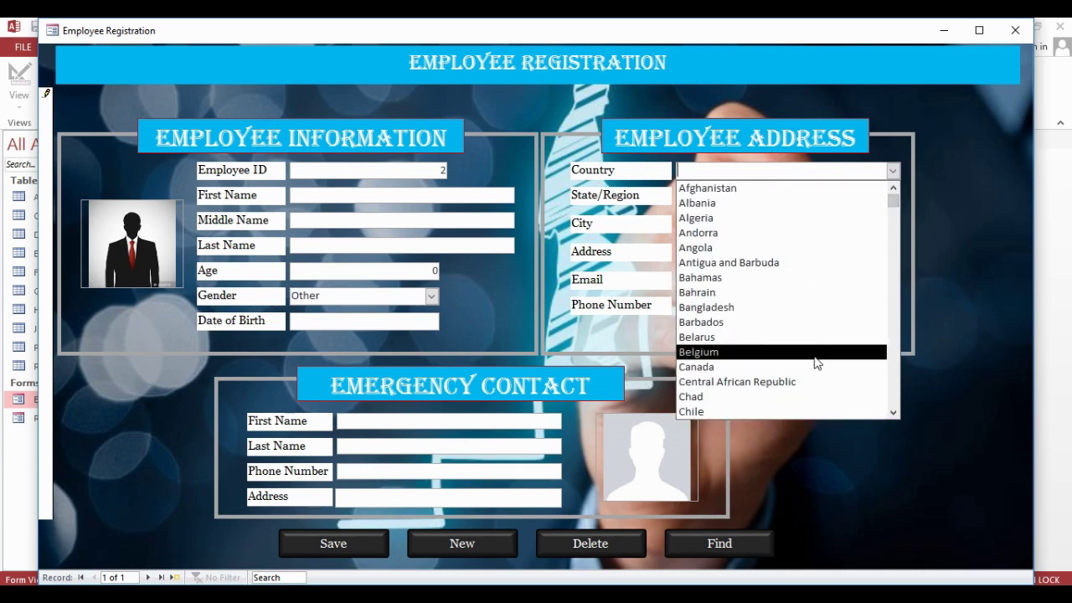
pyautogui.click(1012, 32)
pyautogui.click(1011, 32)
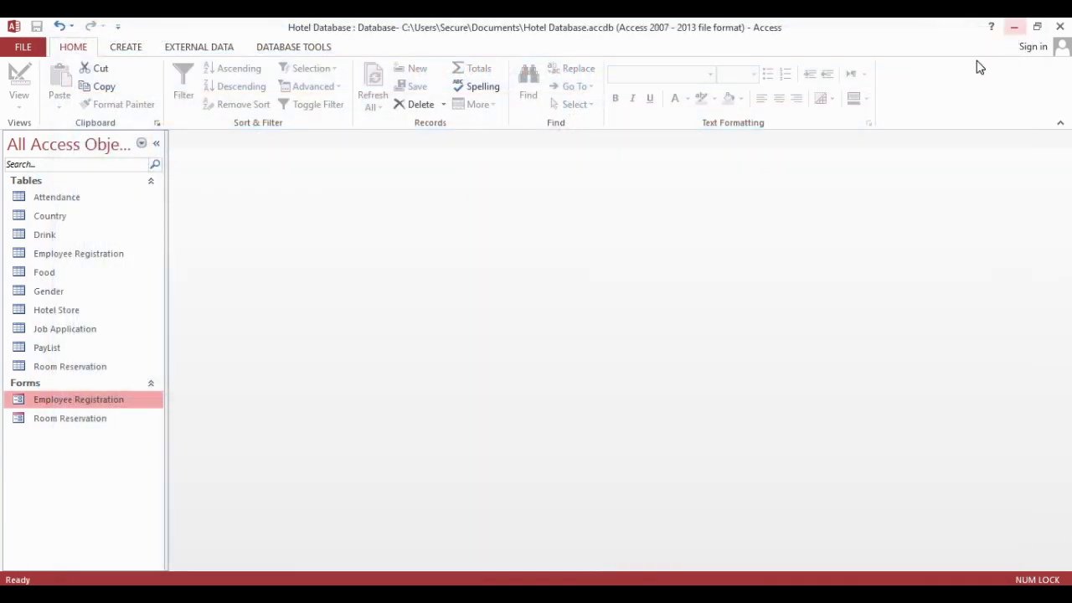
# Open the Room Reservation form in Design View and set the Gender combo box's row source to the Gender table.
pyautogui.rightClick(89, 418)
pyautogui.click(153, 255)
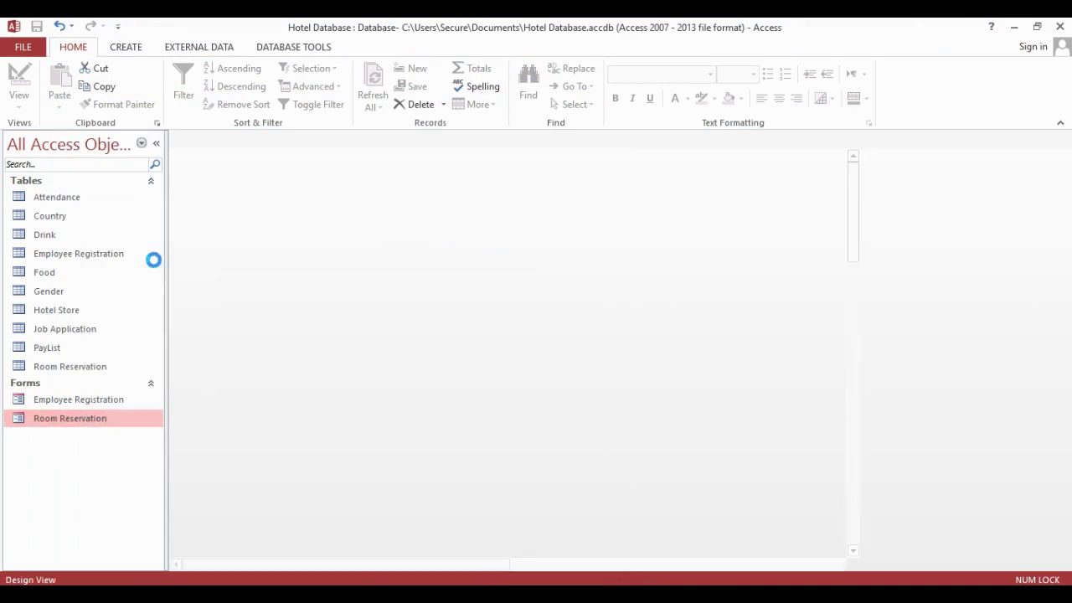
pyautogui.scroll(-6, 413, 379)
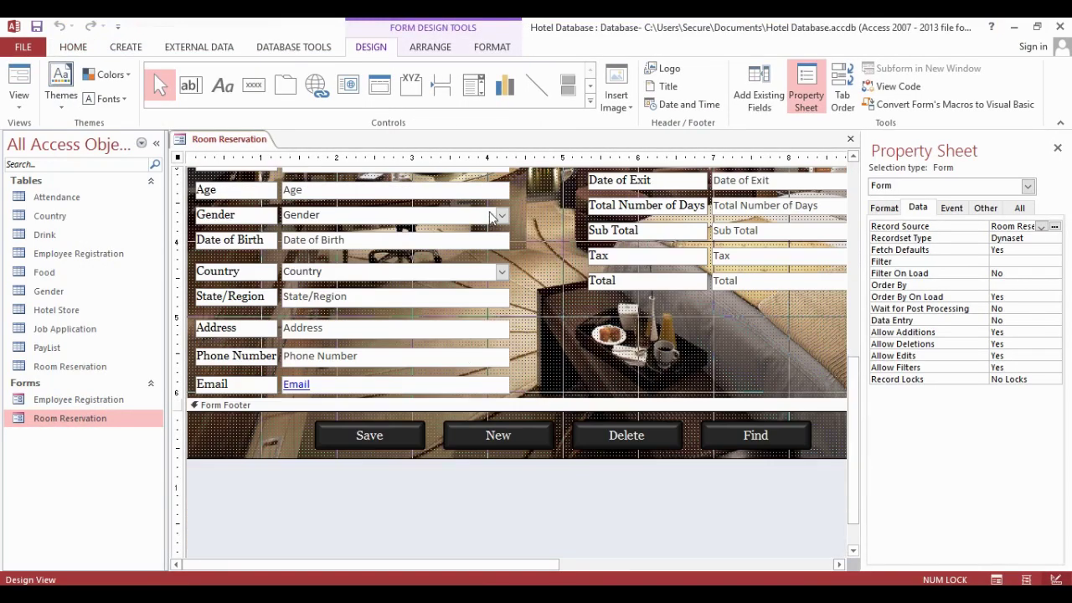
pyautogui.click(492, 214)
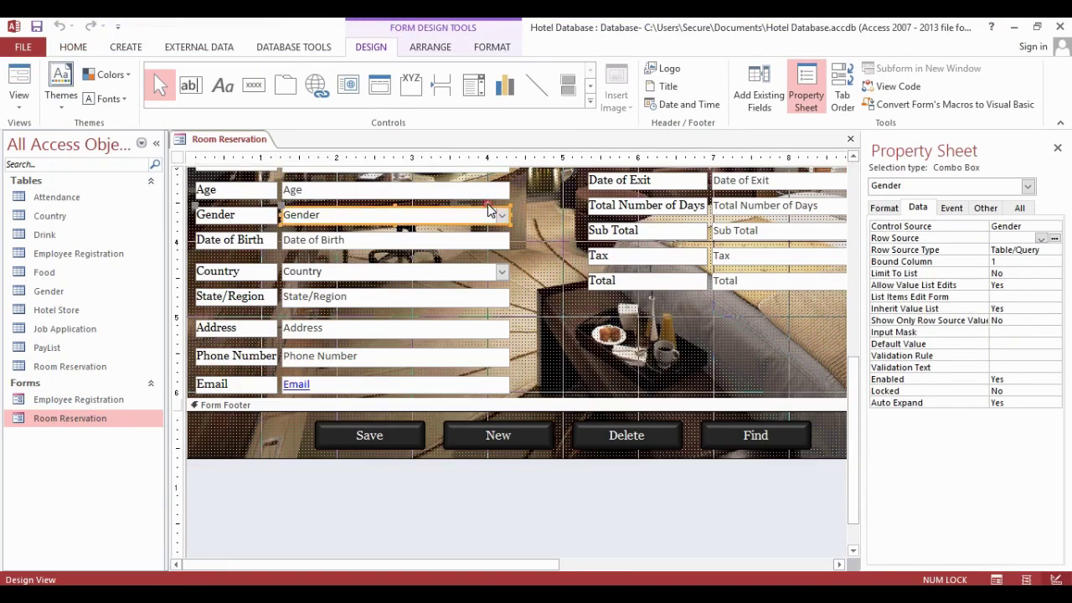
pyautogui.click(1039, 239)
pyautogui.click(1009, 304)
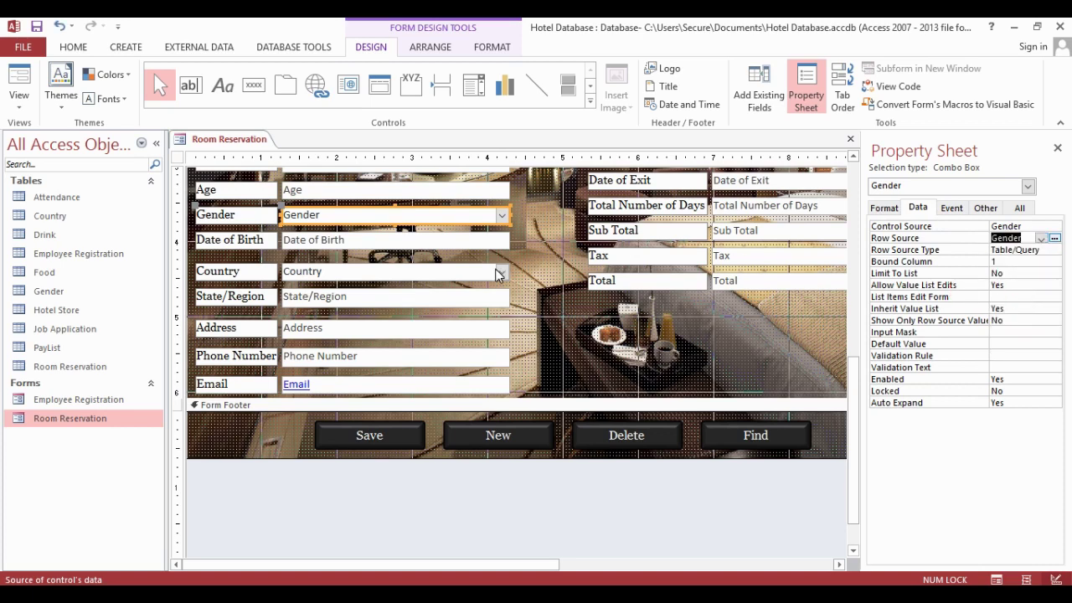
# Set the Room Reservation form's Country combo box row source to the Country table.
pyautogui.click(457, 271)
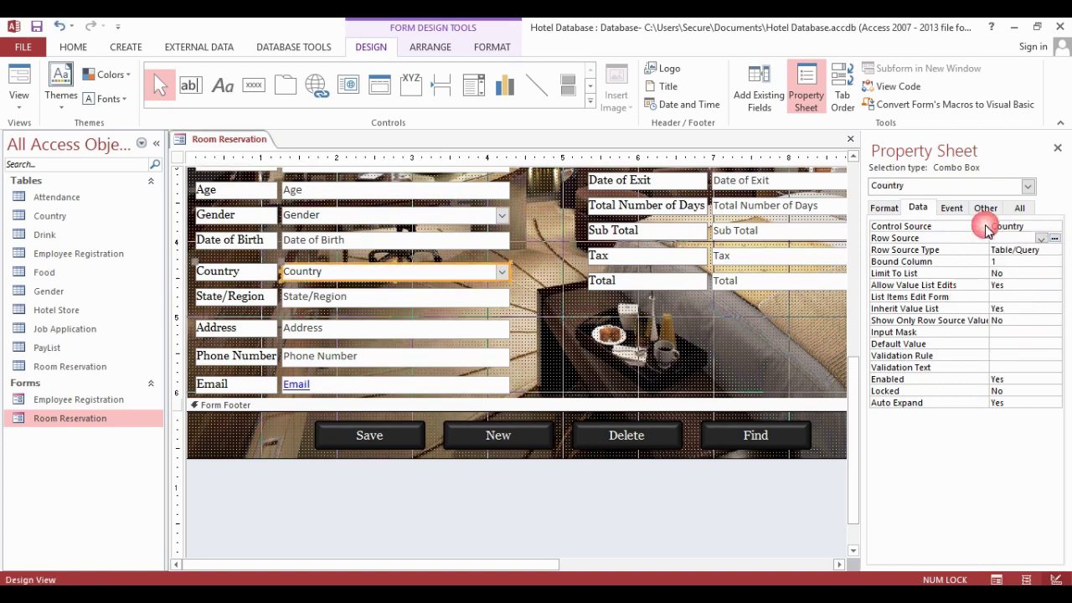
pyautogui.click(1042, 240)
pyautogui.click(1031, 263)
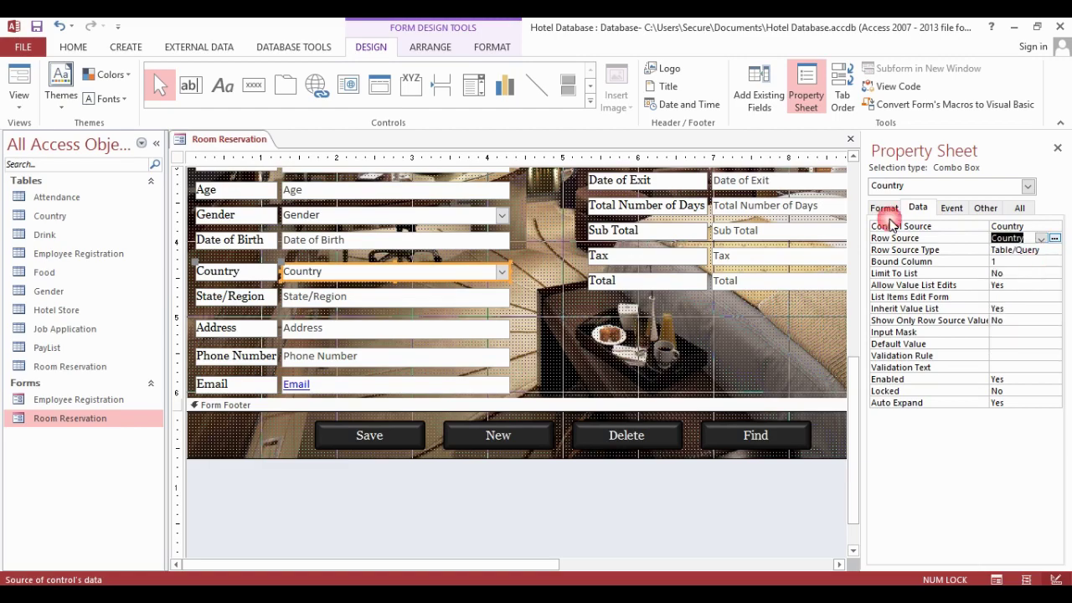
pyautogui.rightClick(236, 139)
pyautogui.press('Escape')
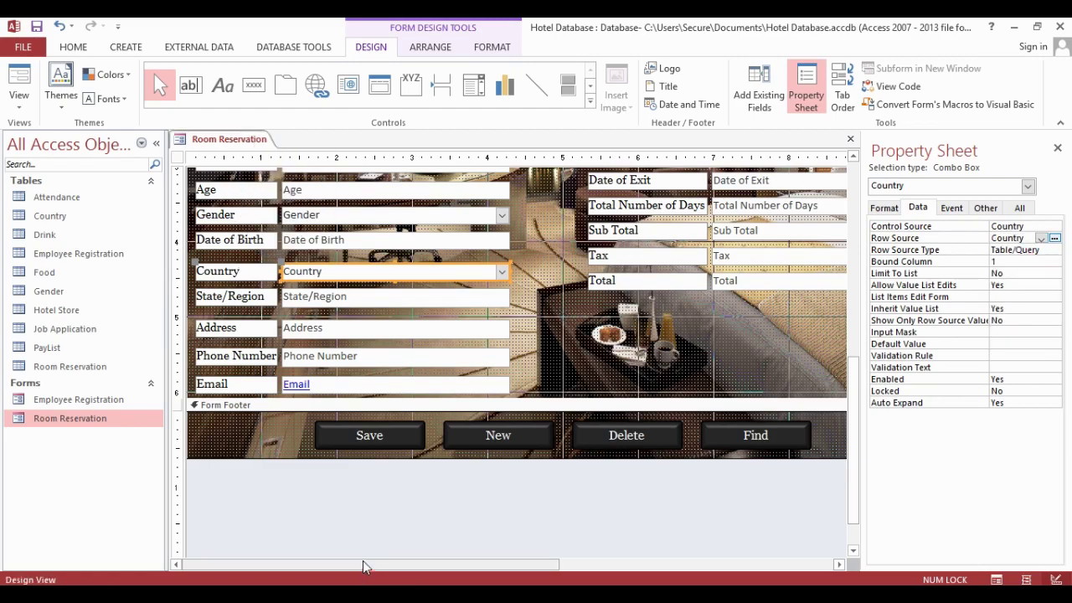
# Add a command button captioned "Total" below the Total field in the form's detail section.
pyautogui.moveTo(364, 567); pyautogui.dragTo(562, 564)
pyautogui.scroll(5, 510, 430)
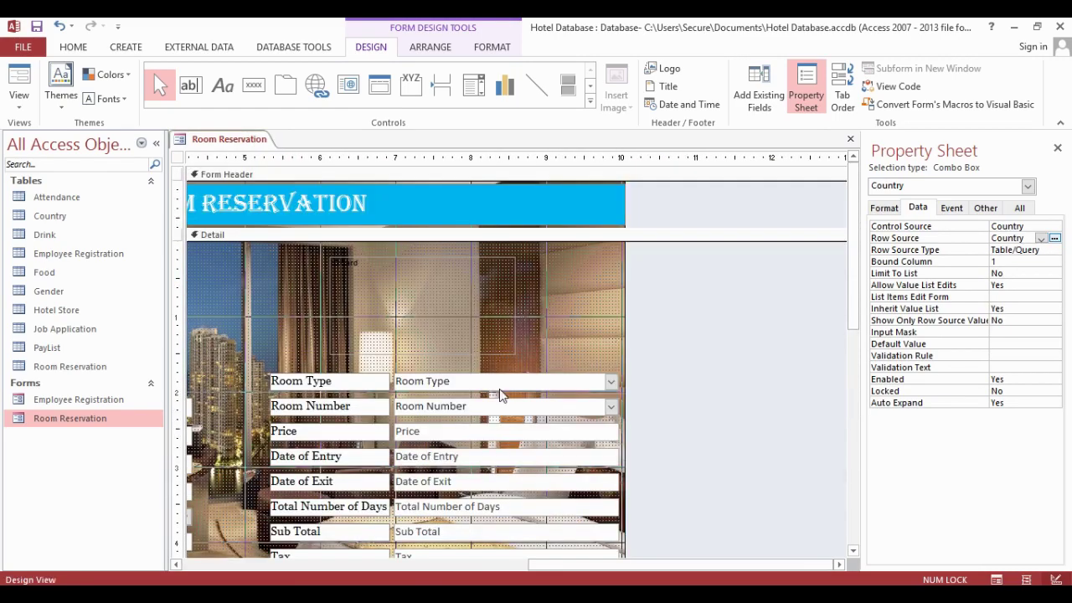
pyautogui.scroll(-3, 498, 369)
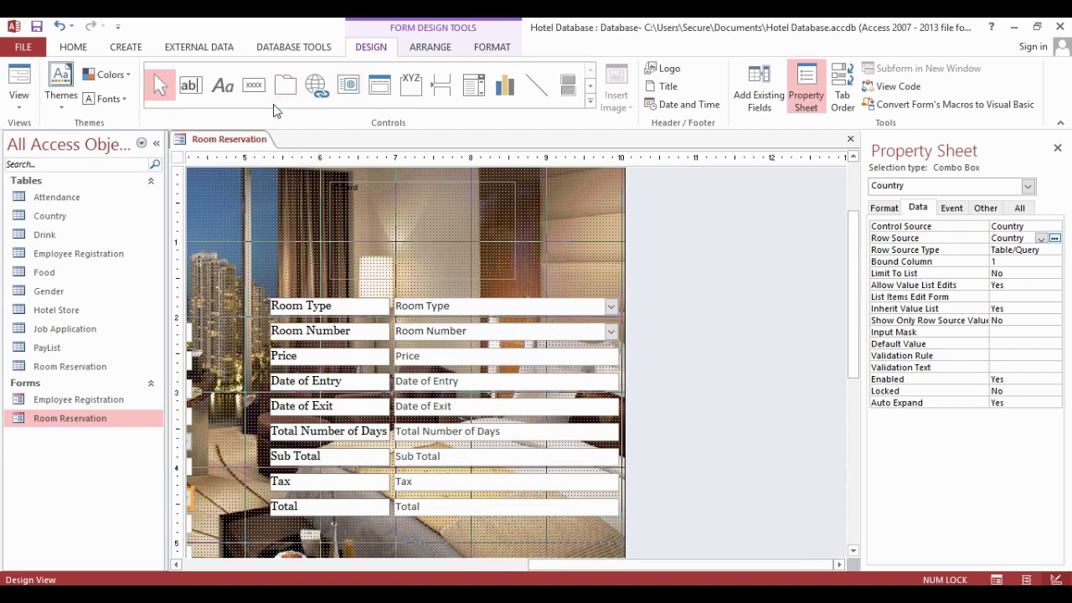
pyautogui.click(253, 84)
pyautogui.scroll(-6, 401, 402)
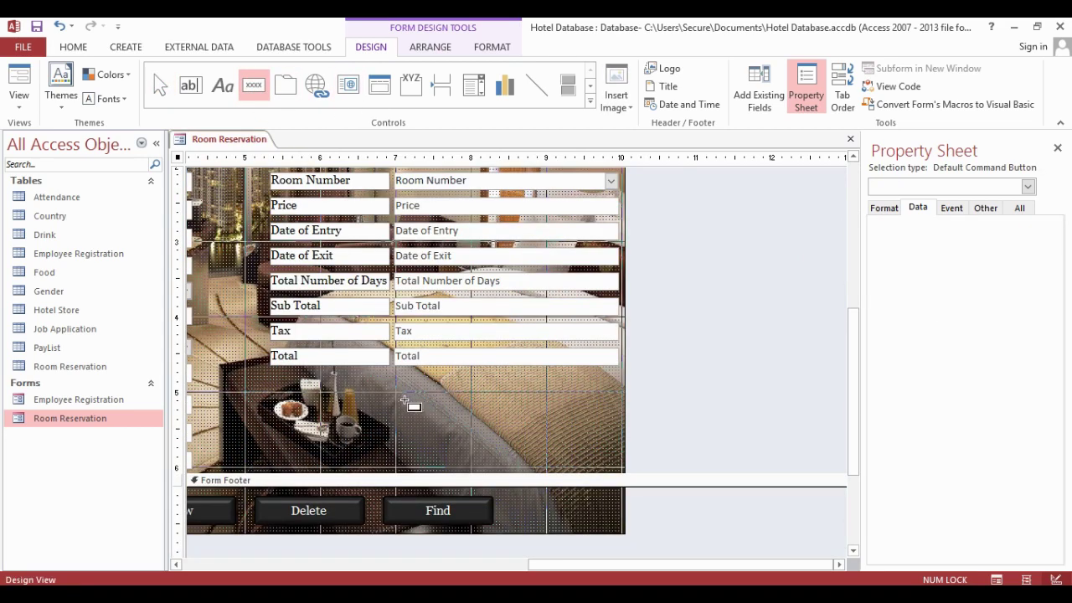
pyautogui.moveTo(400, 396)
pyautogui.mouseDown()
pyautogui.moveTo(550, 434)
pyautogui.moveTo(526, 429)
pyautogui.mouseUp()
pyautogui.click(482, 348)
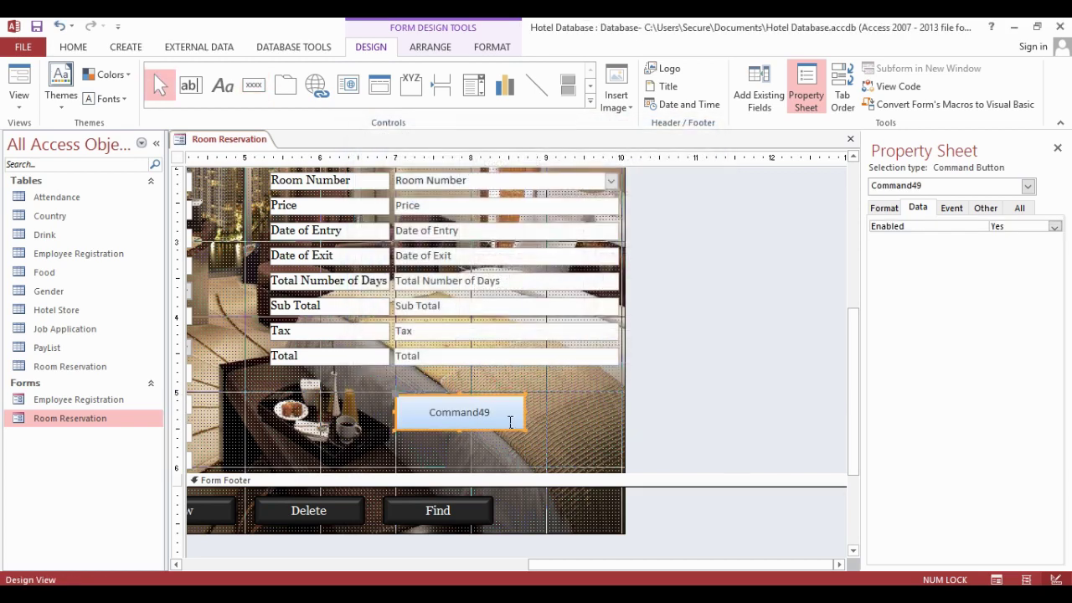
pyautogui.write('Total')
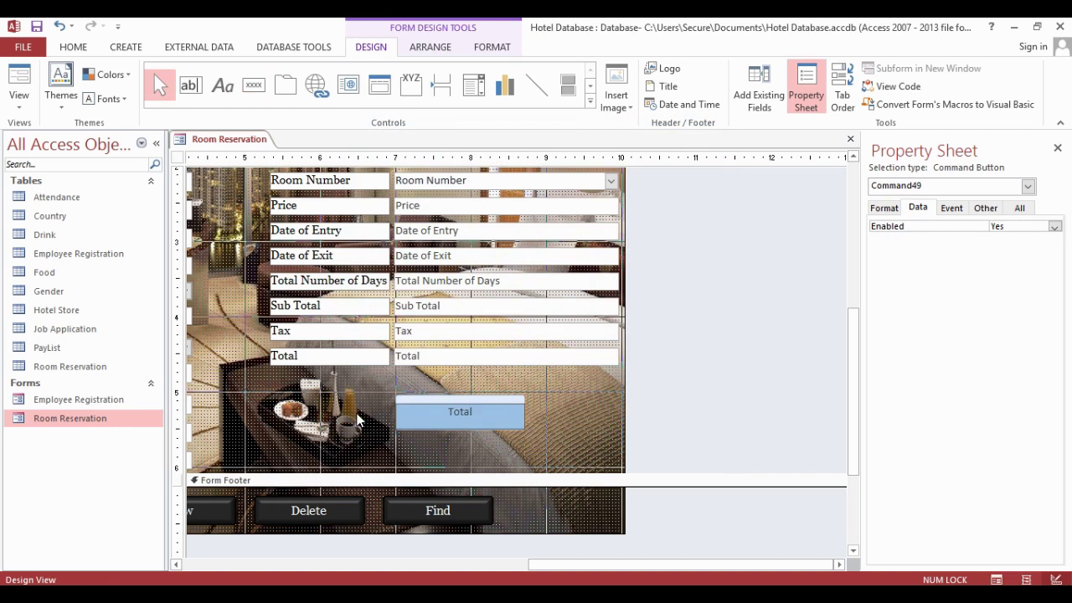
pyautogui.press('Return')
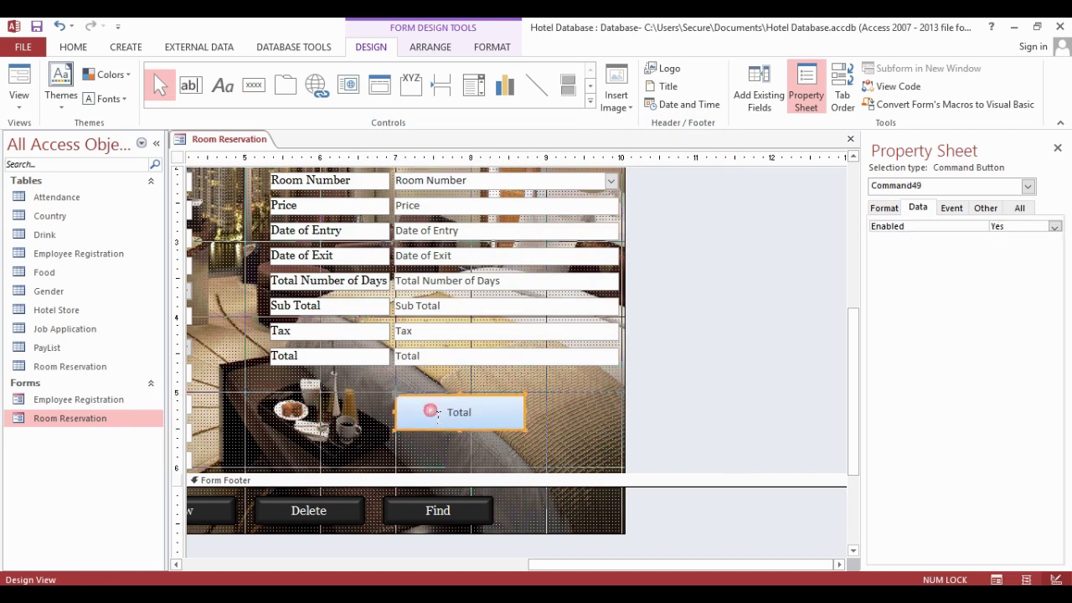
# Apply a bevel effect and a dark brown fill to the new Total button.
pyautogui.click(499, 49)
pyautogui.click(661, 103)
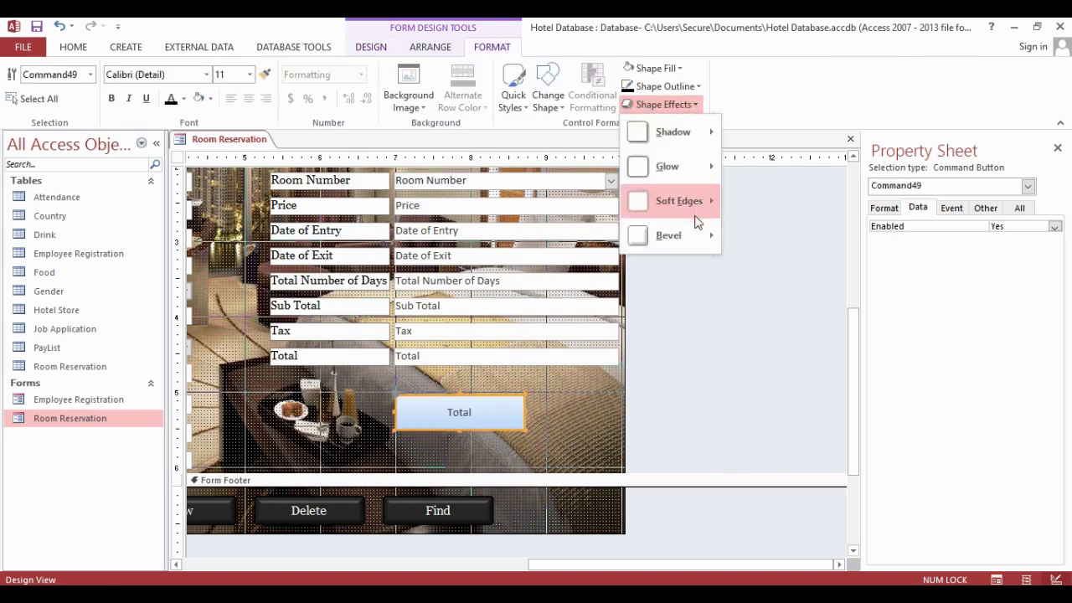
pyautogui.moveTo(694, 237)
pyautogui.click(874, 320)
pyautogui.click(674, 86)
pyautogui.click(655, 68)
pyautogui.click(655, 67)
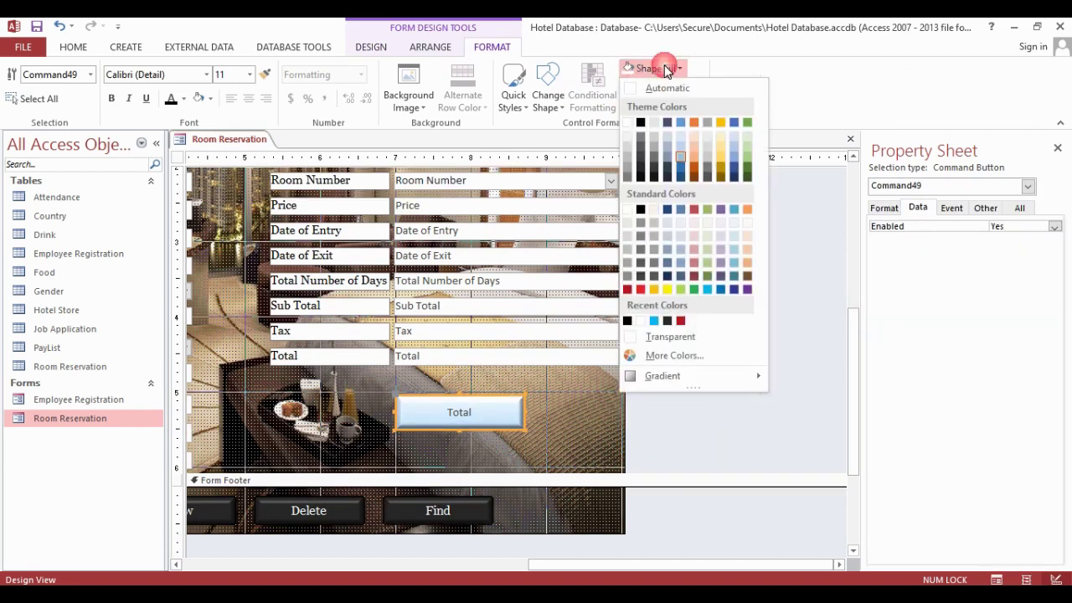
pyautogui.click(745, 277)
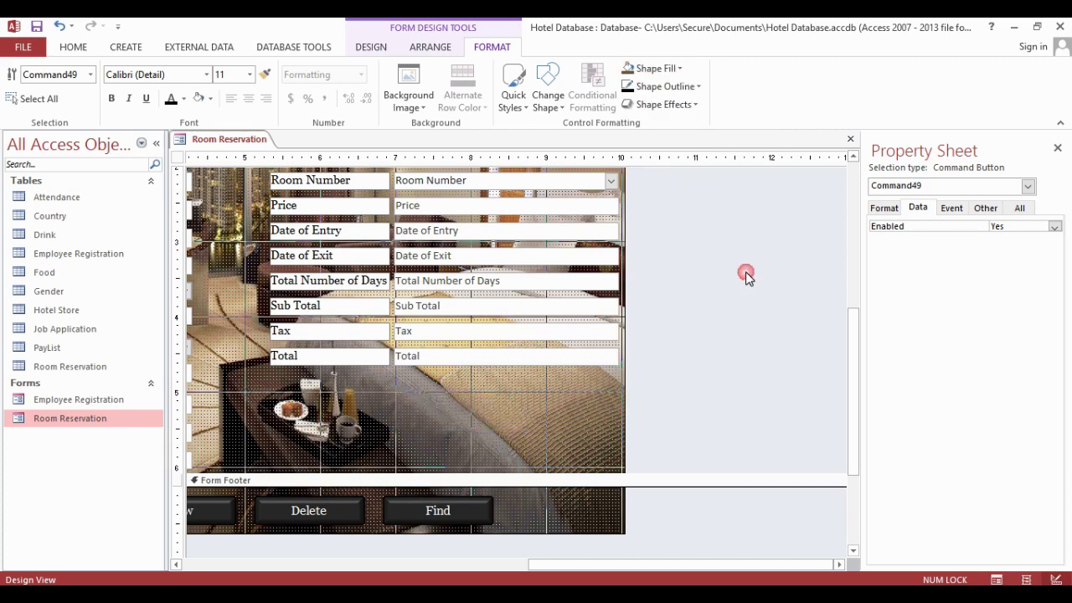
# Set the Total button's text to white Georgia, size 12.
pyautogui.click(183, 99)
pyautogui.click(172, 151)
pyautogui.click(175, 74)
pyautogui.write('Georgia')
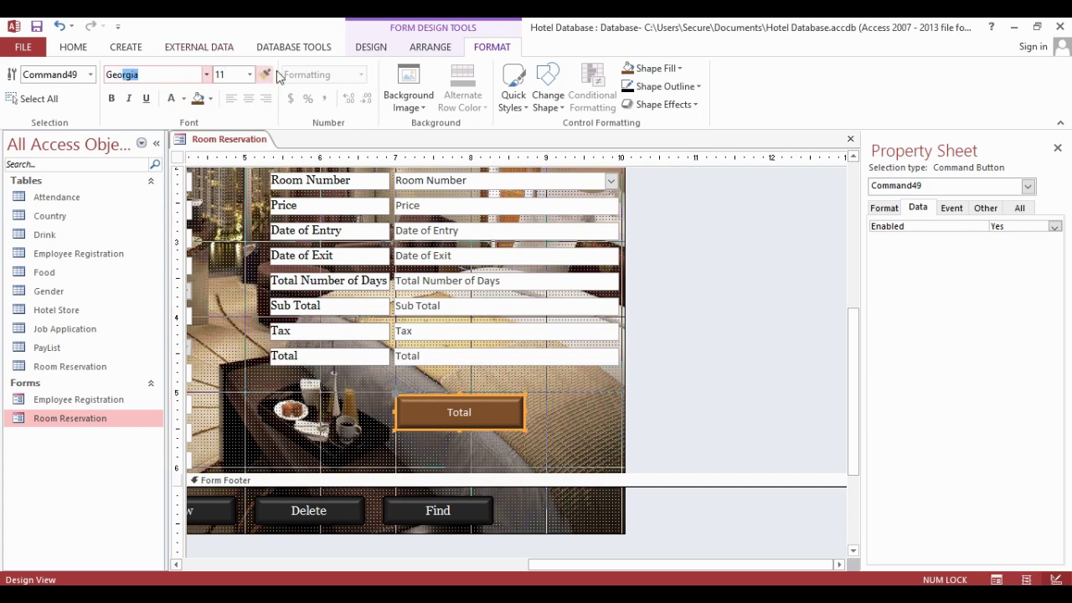
pyautogui.press('Return')
pyautogui.click(255, 75)
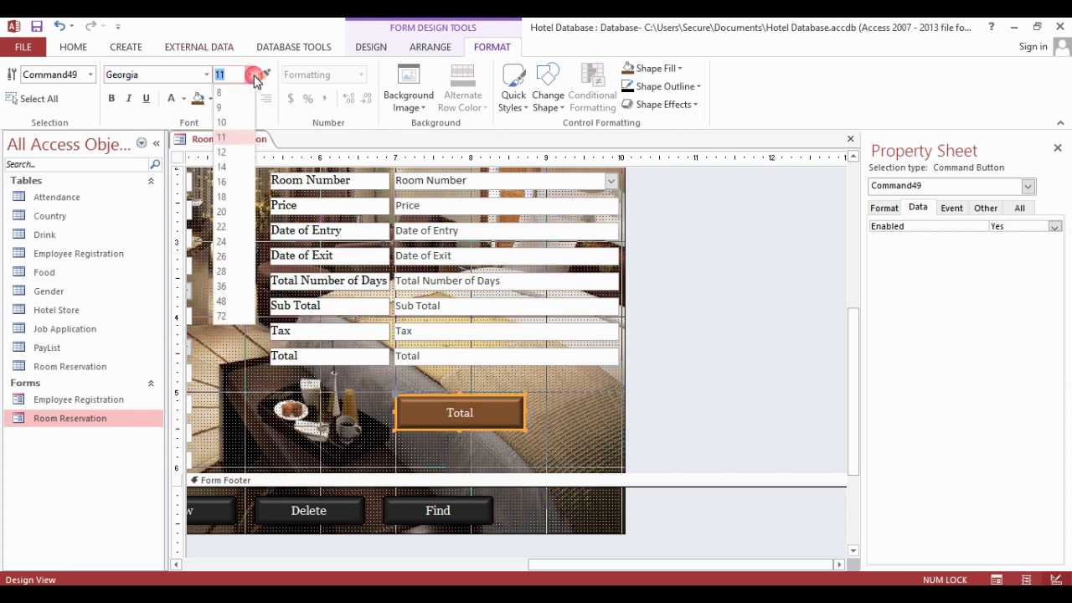
pyautogui.click(222, 152)
pyautogui.click(537, 390)
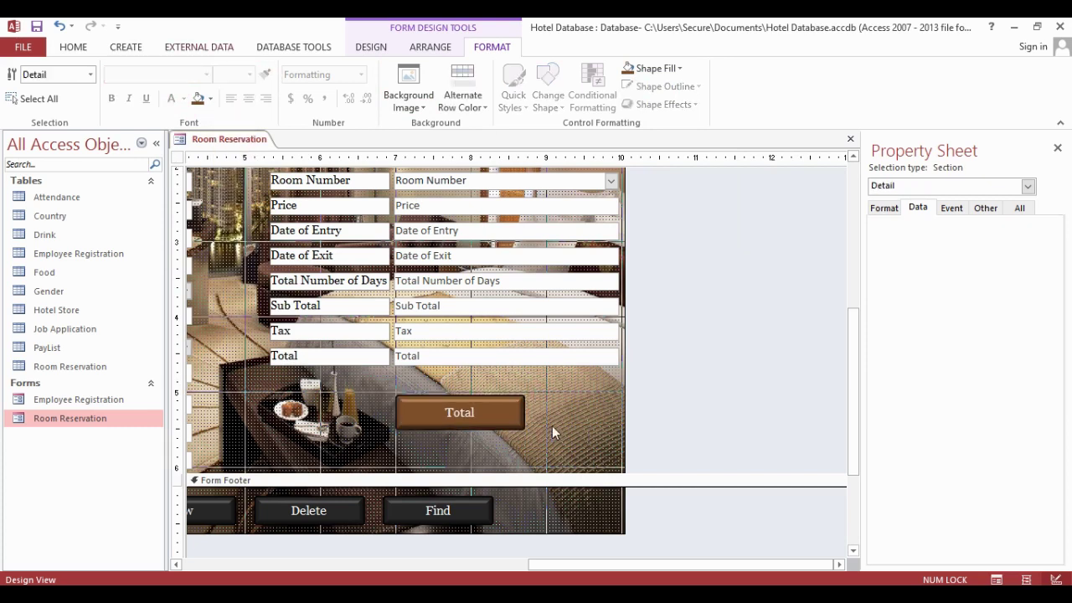
pyautogui.rightClick(246, 141)
pyautogui.press('Escape')
# Create a new table, save it as Room Type in Design View, and name its first field Room.
pyautogui.scroll(3, 473, 358)
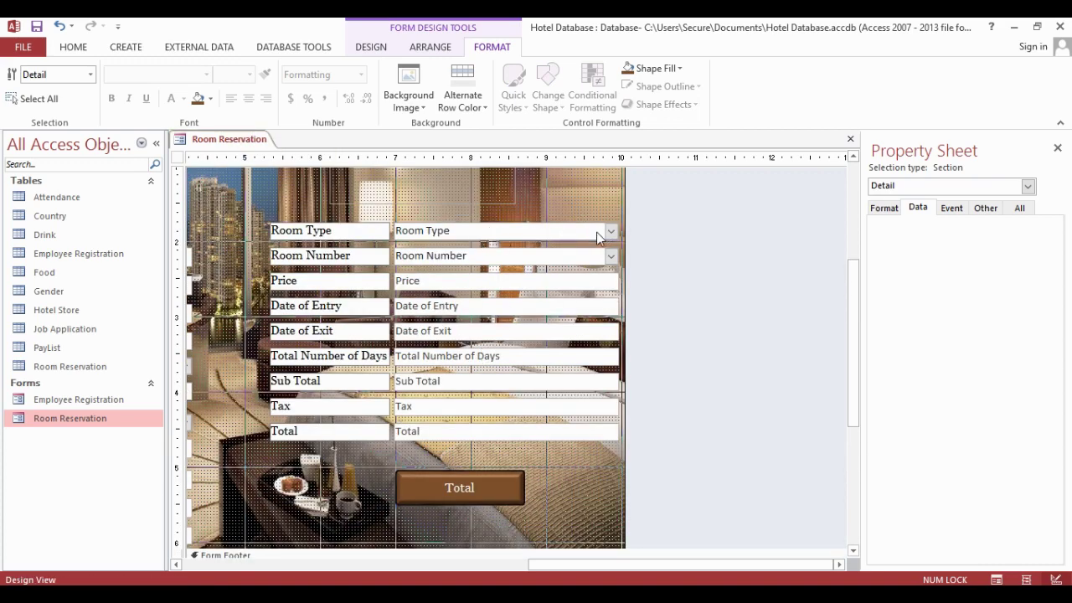
pyautogui.click(125, 47)
pyautogui.click(84, 88)
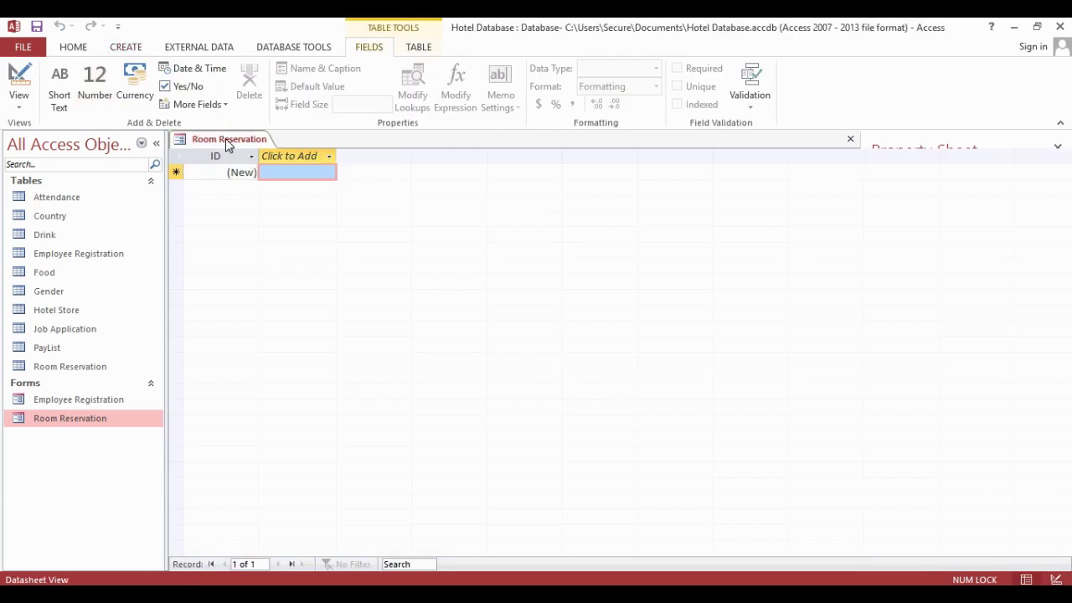
pyautogui.rightClick(294, 140)
pyautogui.click(346, 205)
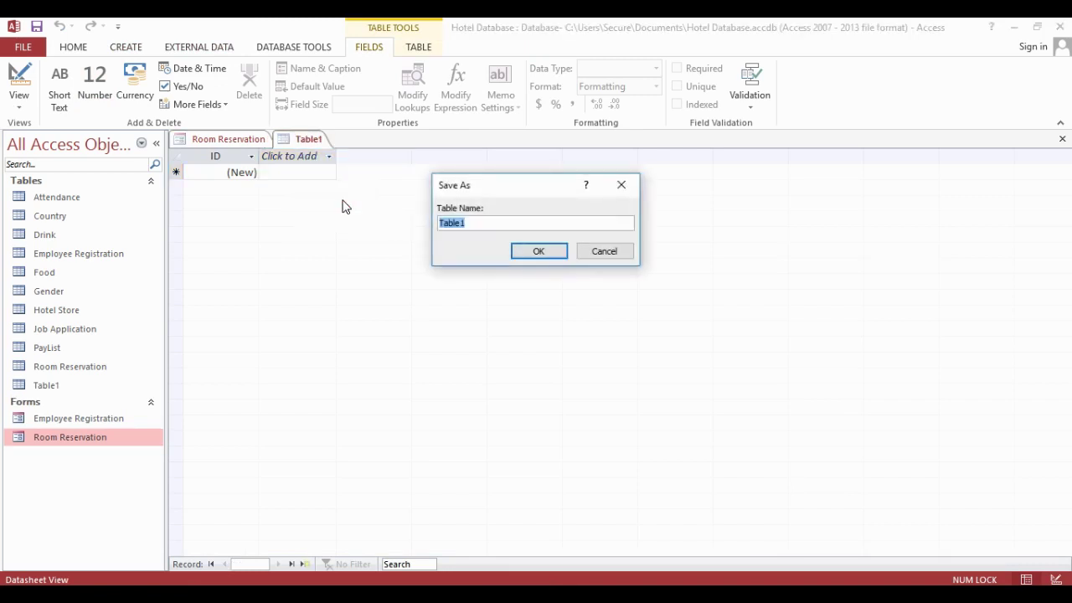
pyautogui.write('Room Type')
pyautogui.press('Return')
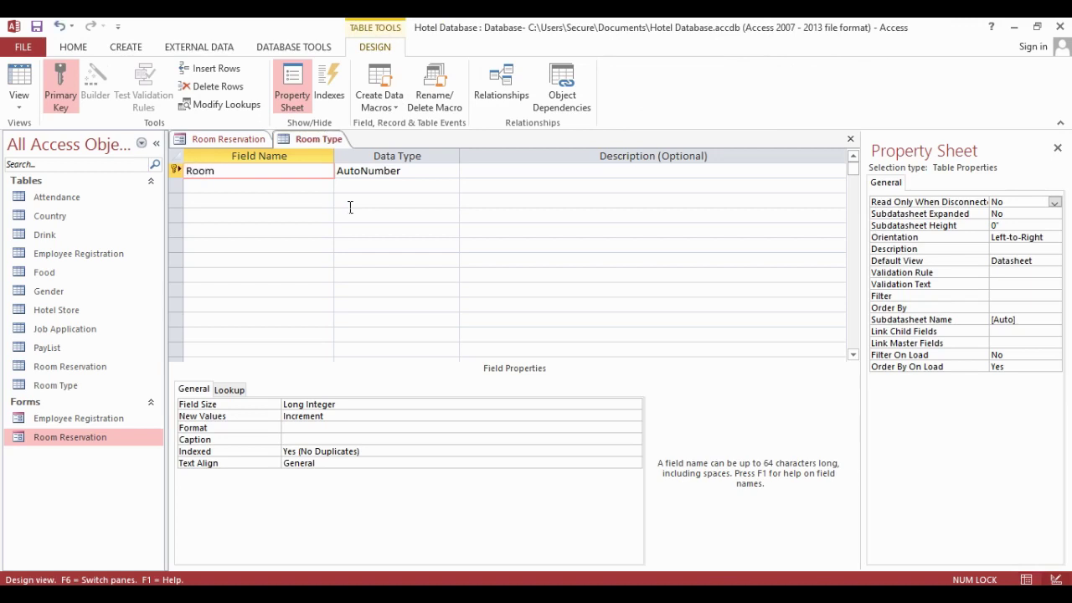
# Set the Room field's data type to Short Text and remove its primary key.
pyautogui.click(411, 169)
pyautogui.click(451, 171)
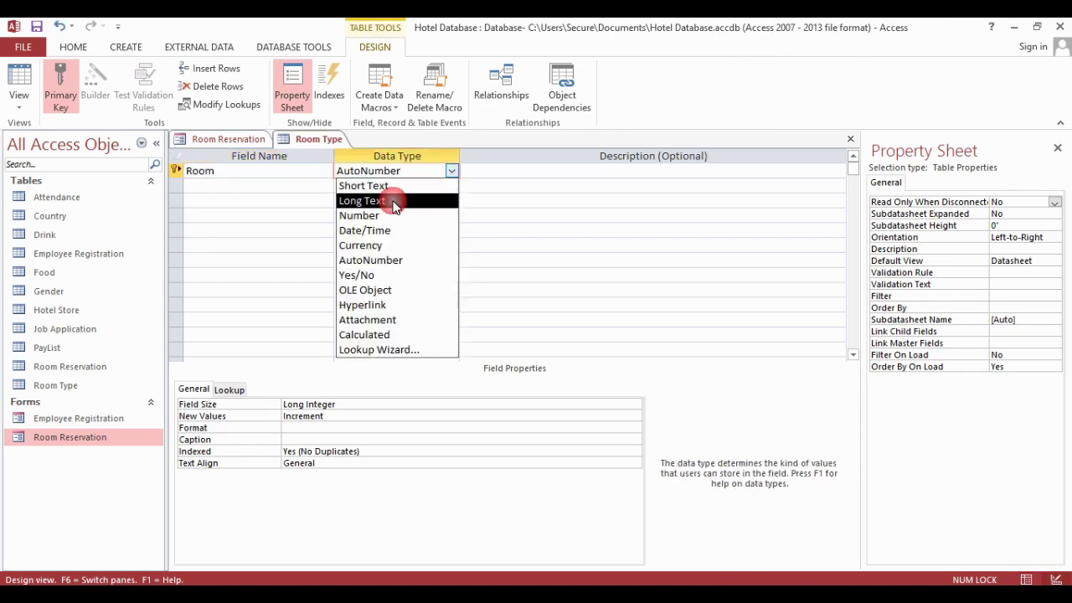
pyautogui.click(392, 187)
pyautogui.click(178, 170)
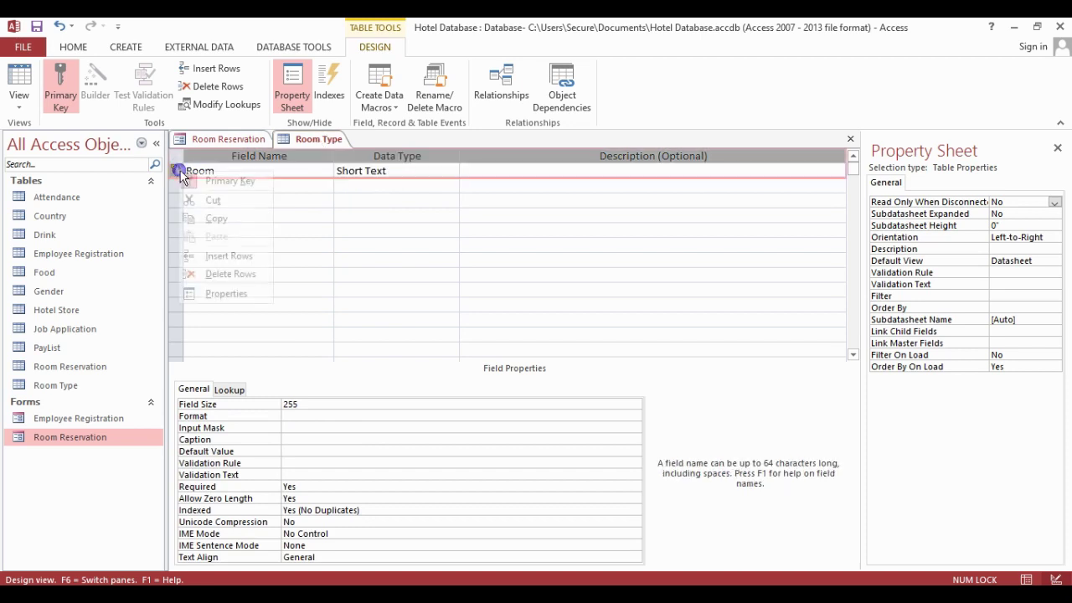
# Enter the records Single Room, Double Bed Single Room, Dobule Bed Two Room, Family Room and VIP in the Room Type table's Datasheet View.
pyautogui.rightClick(282, 148)
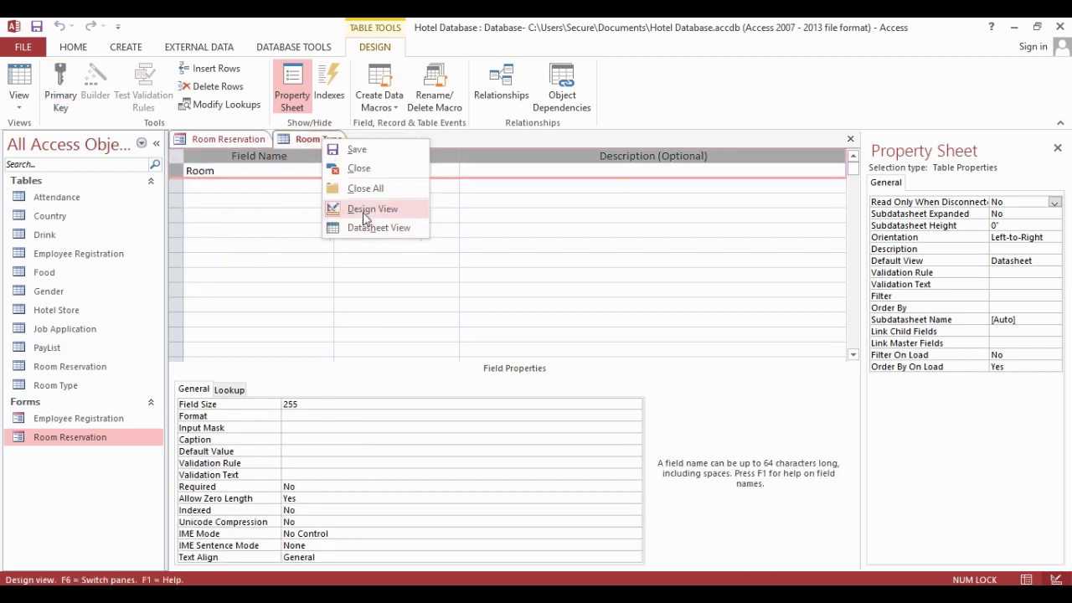
pyautogui.click(362, 226)
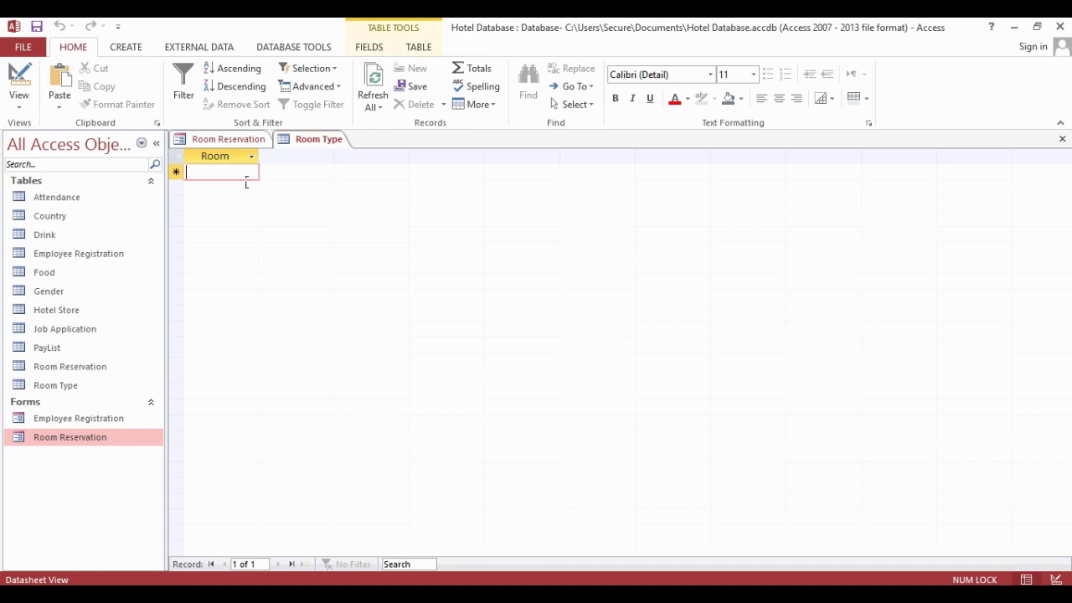
pyautogui.write('Single Room')
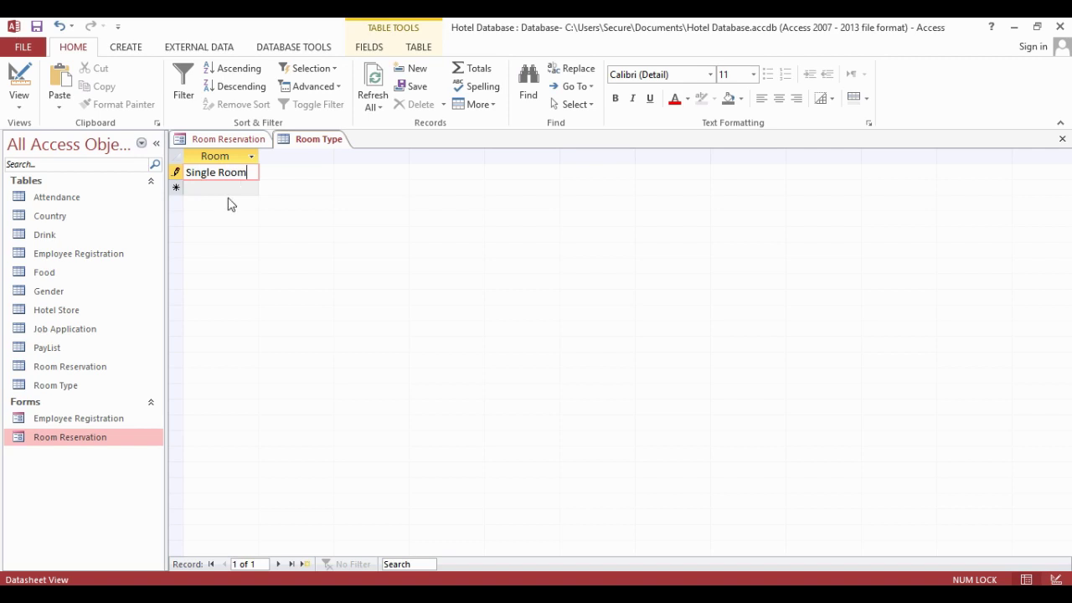
pyautogui.click(233, 194)
pyautogui.write('Double Be')
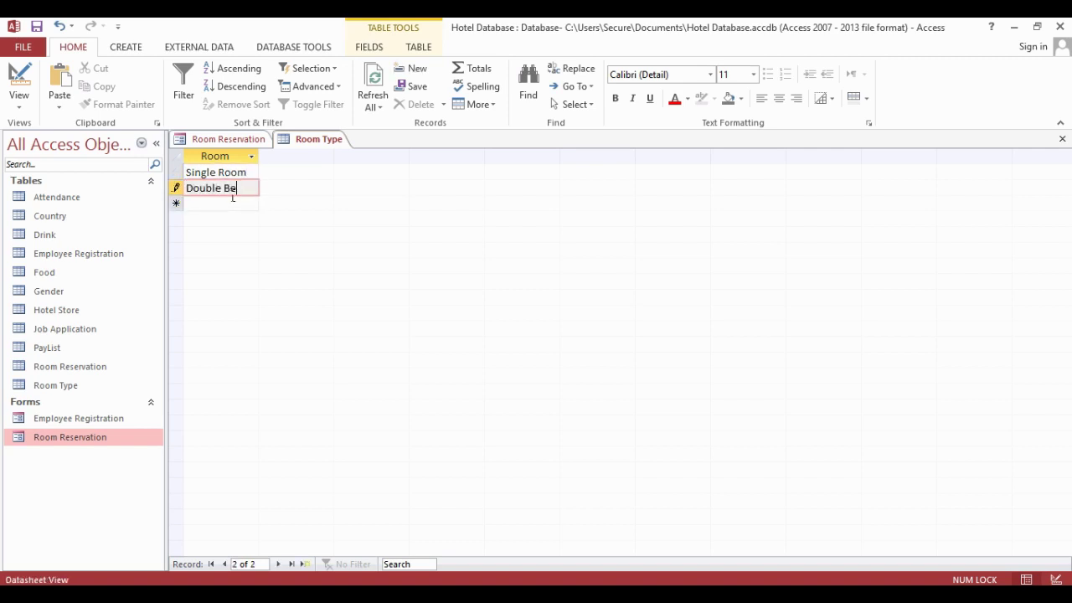
pyautogui.write('d Sing')
pyautogui.write('le Room')
pyautogui.click(227, 209)
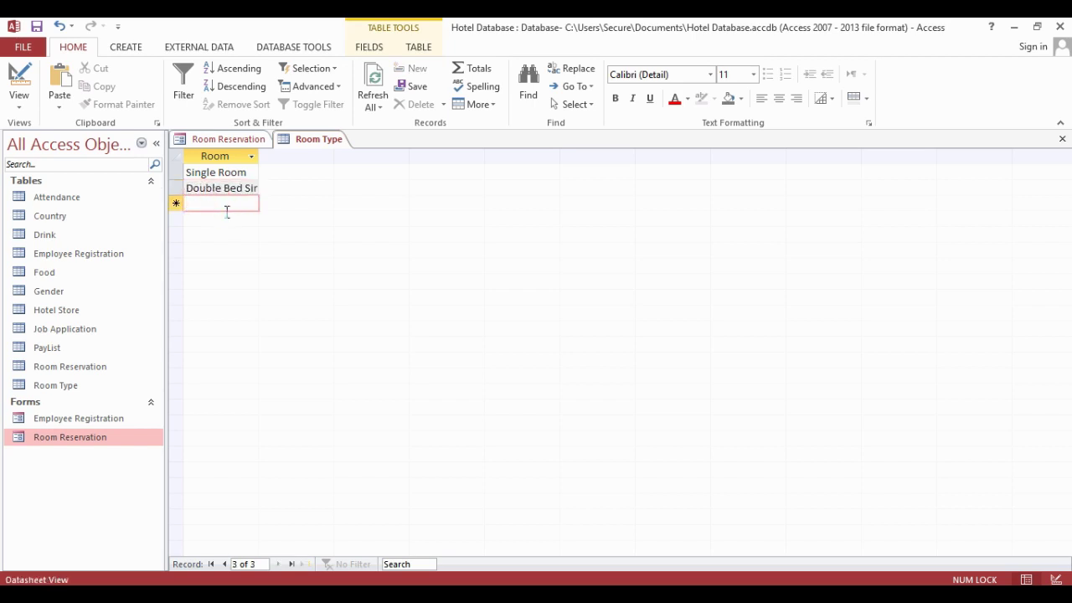
pyautogui.write('Dobule')
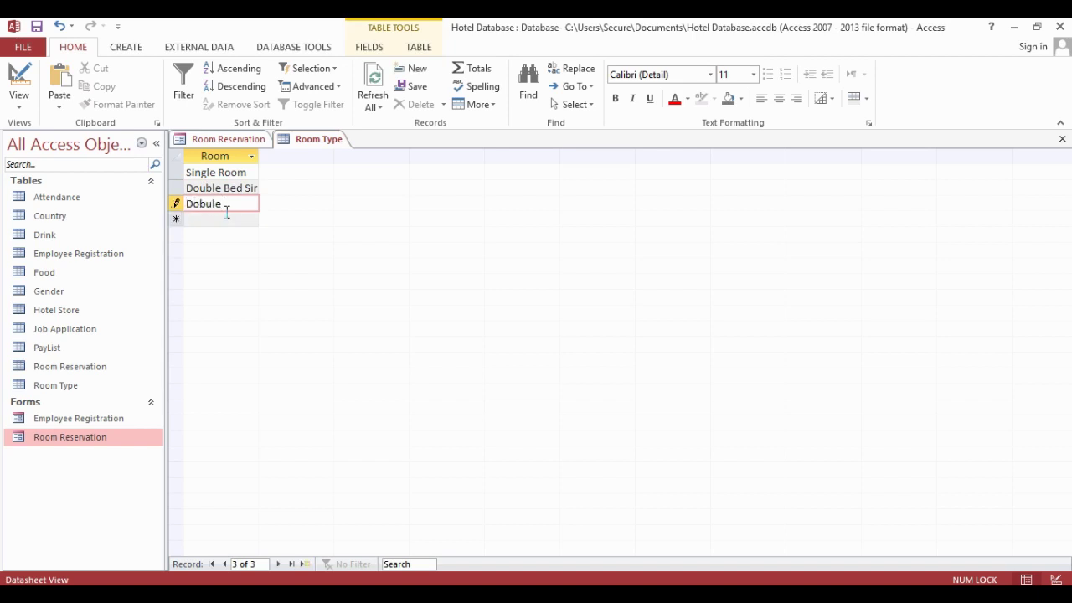
pyautogui.write(' Bed Two Roo')
pyautogui.write('m')
pyautogui.click(210, 219)
pyautogui.write('Fa')
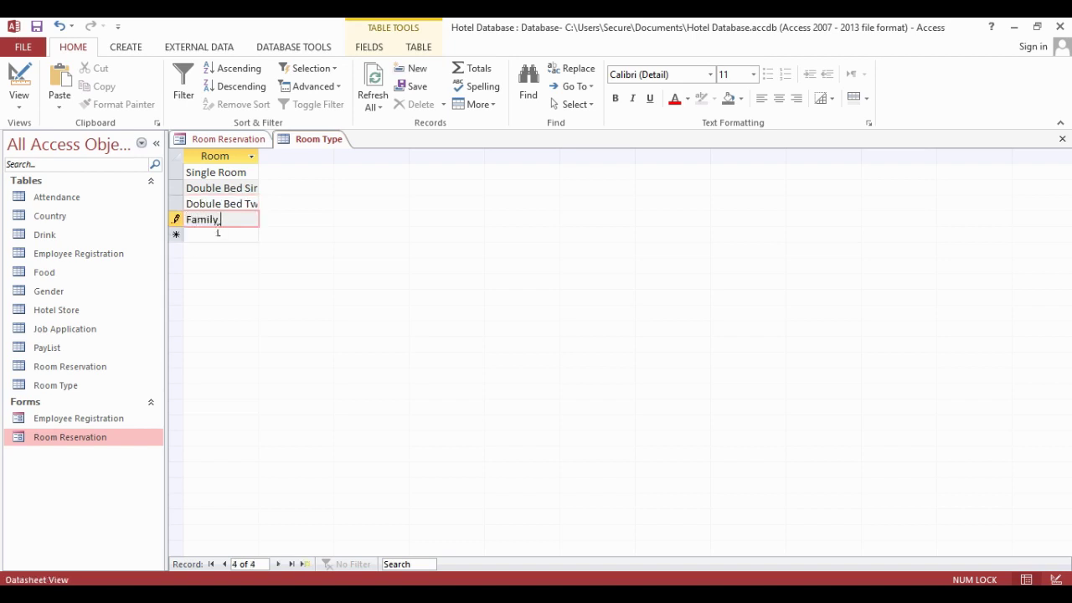
pyautogui.click(207, 238)
pyautogui.write('VIP')
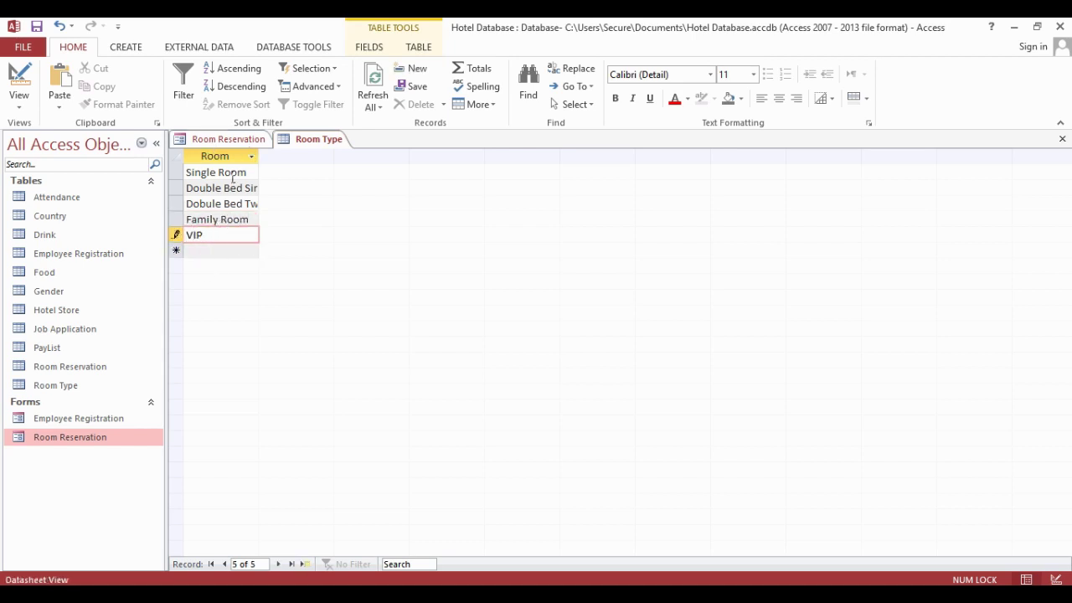
# Save and close the Room Type table.
pyautogui.rightClick(323, 149)
pyautogui.click(361, 156)
pyautogui.rightClick(307, 148)
pyautogui.click(335, 209)
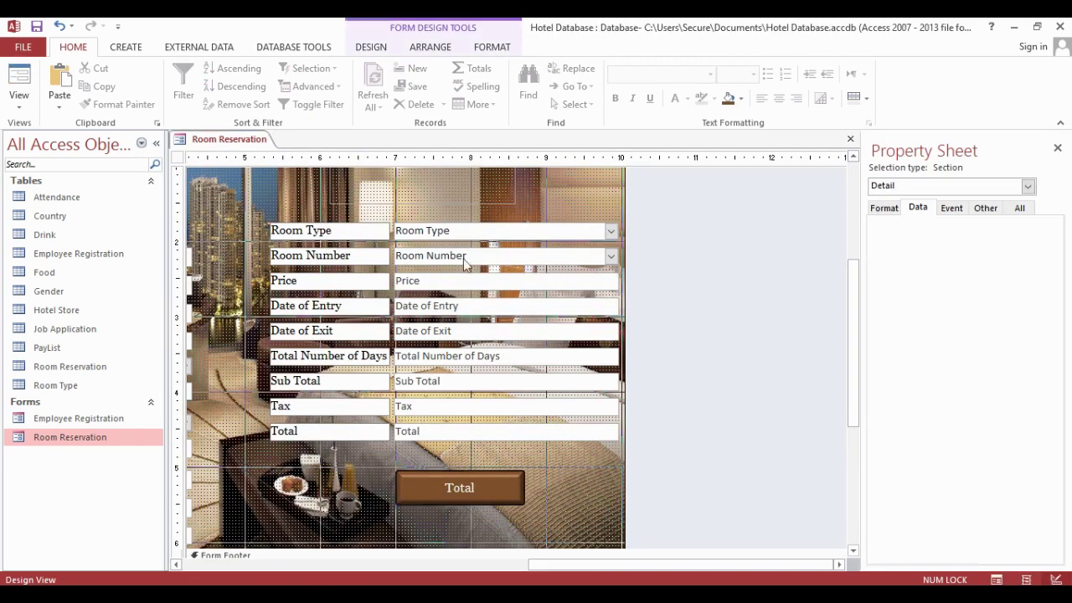
# Create a new table, save it as Room Number in Design View, and name its first field Number.
pyautogui.click(126, 47)
pyautogui.click(78, 83)
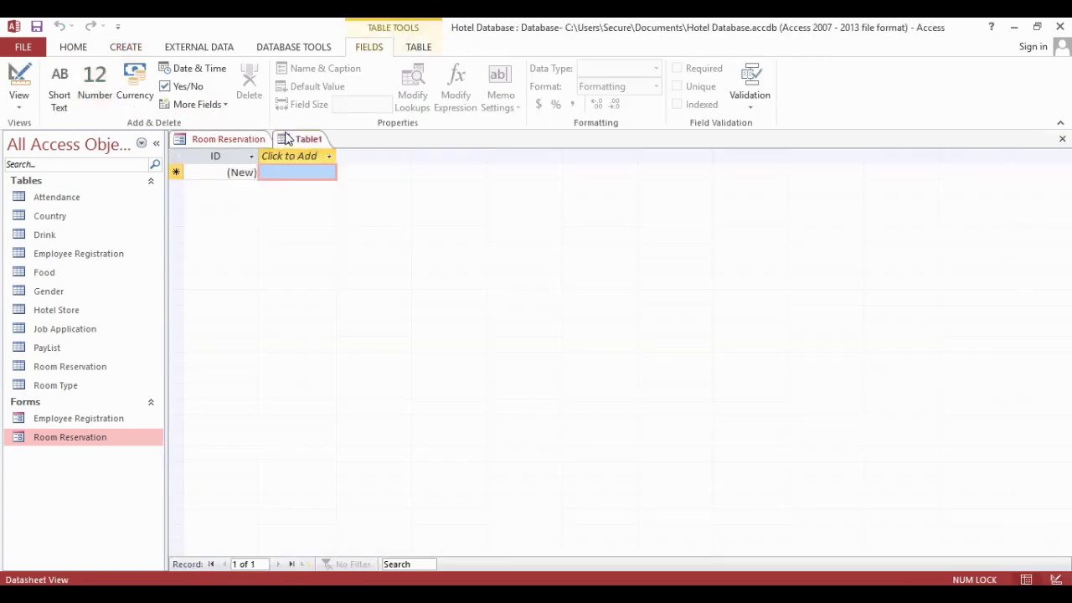
pyautogui.rightClick(312, 141)
pyautogui.click(325, 144)
pyautogui.write('Room Numv')
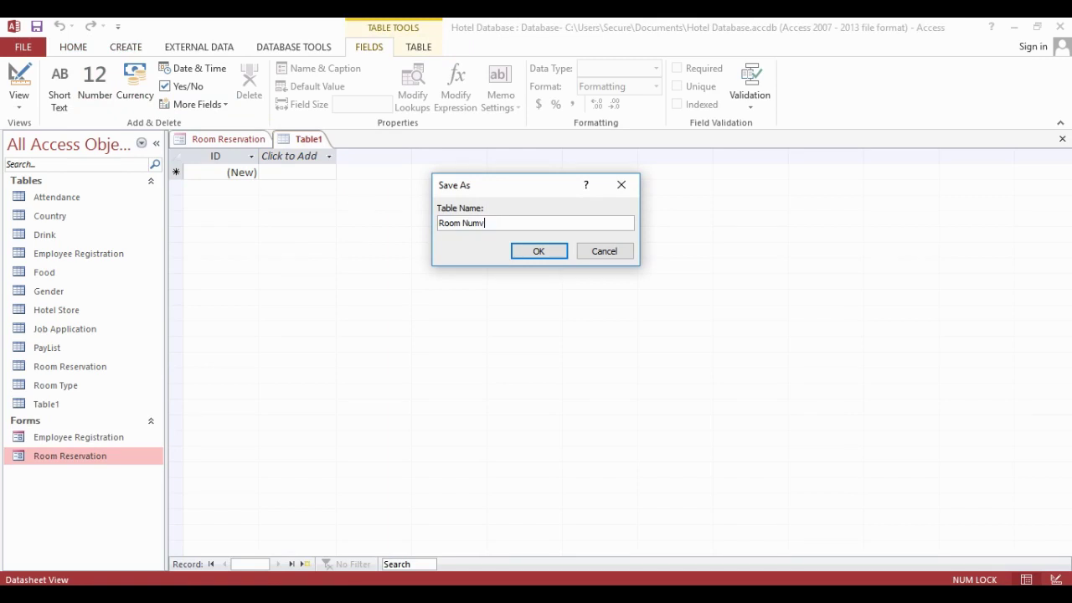
pyautogui.press('Return')
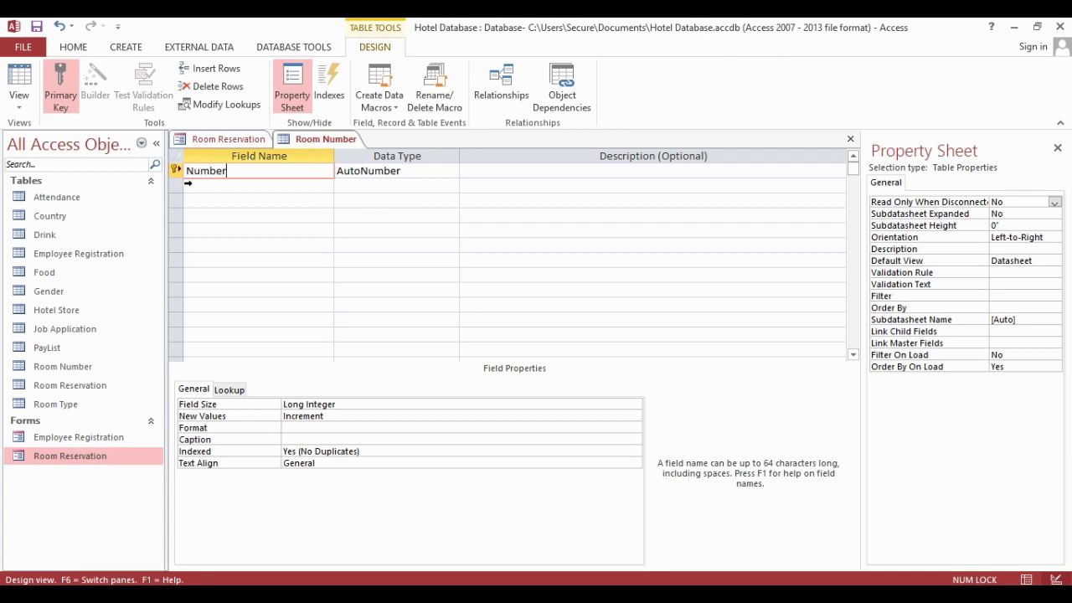
# Remove the primary key from the Number field and set its data type to Number.
pyautogui.rightClick(177, 172)
pyautogui.click(221, 182)
pyautogui.click(443, 174)
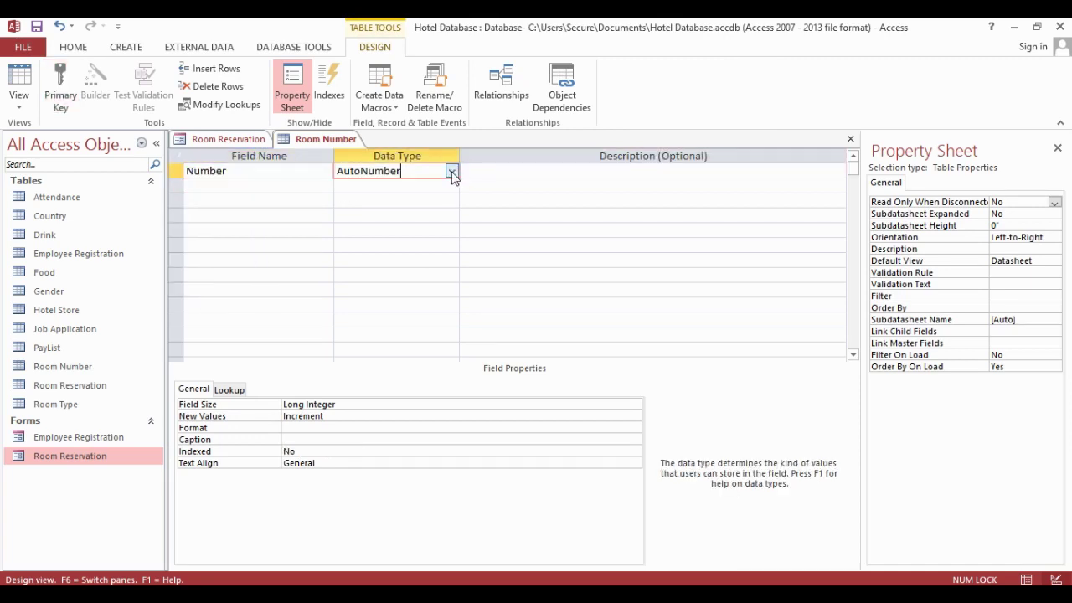
pyautogui.click(453, 172)
pyautogui.click(394, 215)
# Enter the numbers 1 through 30 as records in the Room Number table's Datasheet View and close the table.
pyautogui.rightClick(325, 140)
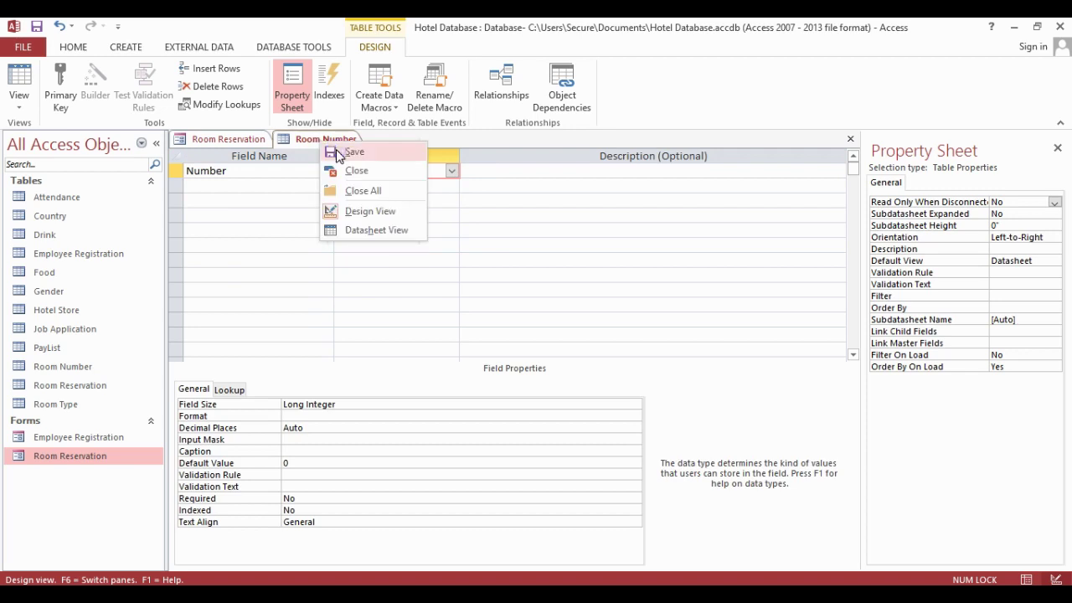
pyautogui.click(375, 230)
pyautogui.click(308, 177)
pyautogui.write('1')
pyautogui.click(255, 190)
pyautogui.write('2')
pyautogui.click(251, 203)
pyautogui.write('4')
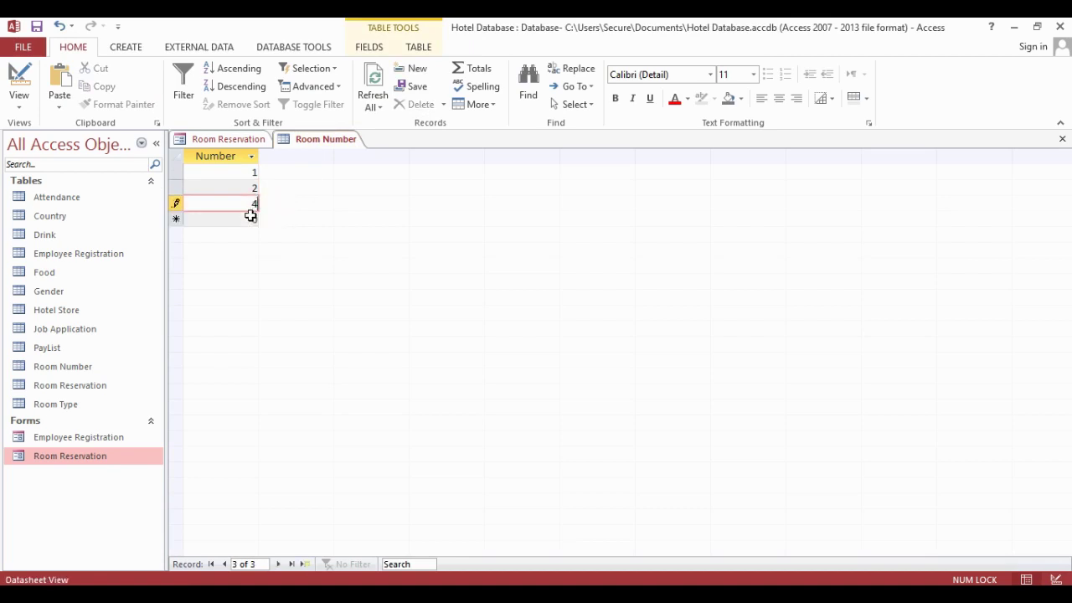
pyautogui.write('3')
pyautogui.click(266, 220)
pyautogui.write('4')
pyautogui.click(281, 238)
pyautogui.write('5')
pyautogui.click(275, 253)
pyautogui.write('6')
pyautogui.click(270, 271)
pyautogui.write('7')
pyautogui.click(273, 286)
pyautogui.write('8')
pyautogui.click(279, 302)
pyautogui.write('9')
pyautogui.click(269, 315)
pyautogui.write('10')
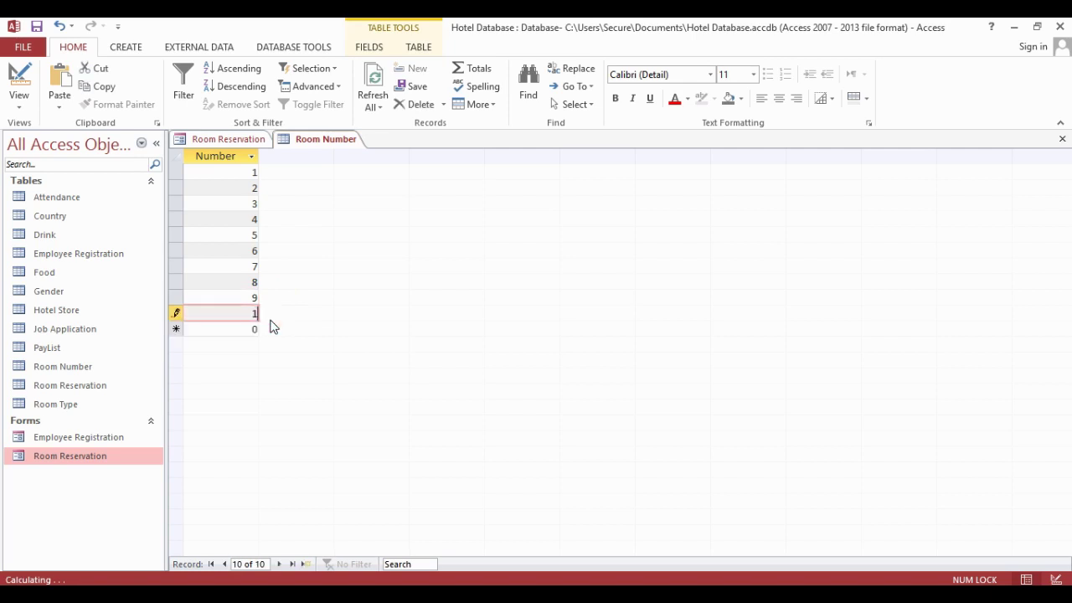
pyautogui.click(266, 332)
pyautogui.write('11')
pyautogui.click(265, 346)
pyautogui.write('11')
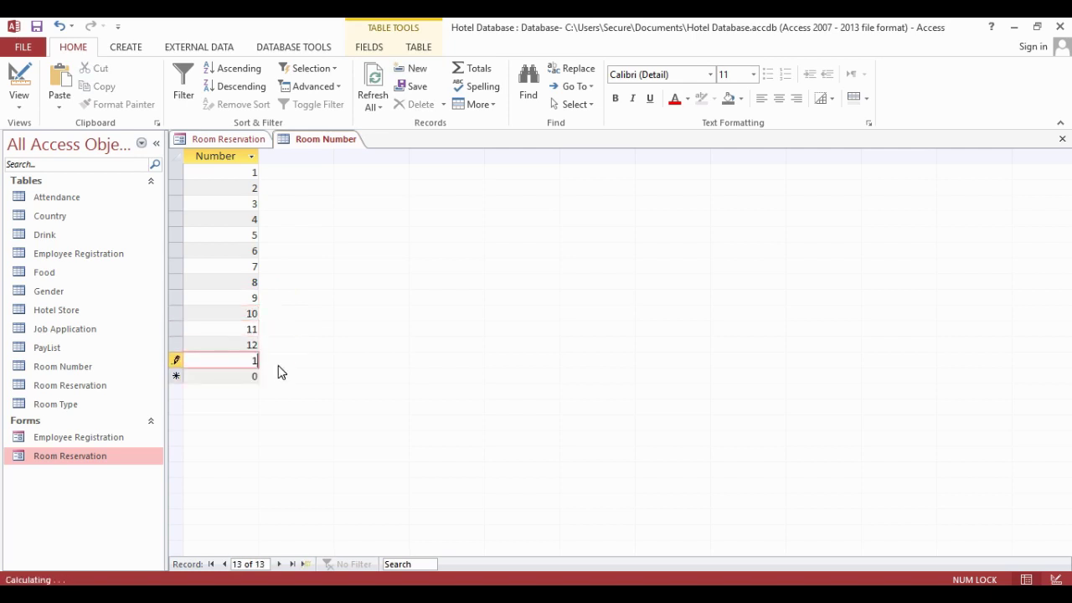
pyautogui.click(248, 375)
pyautogui.write('14')
pyautogui.write('15')
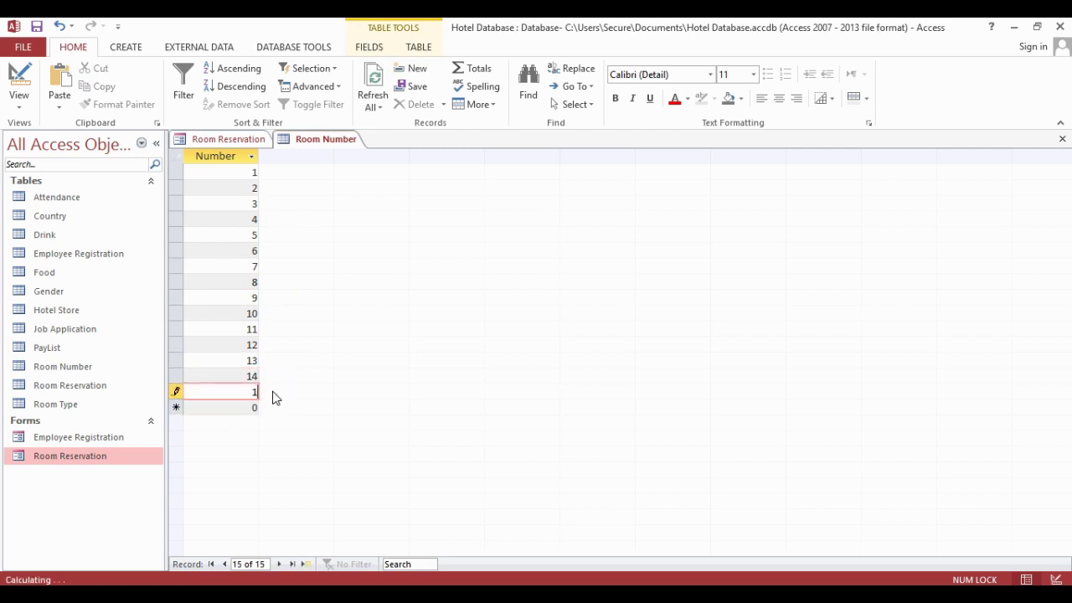
pyautogui.click(277, 407)
pyautogui.write('16')
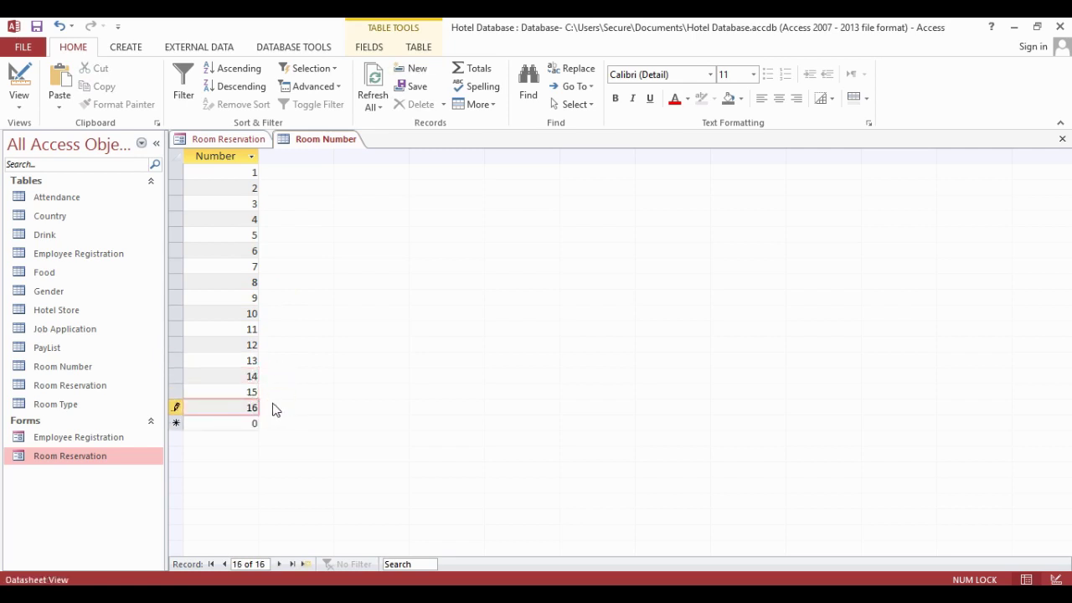
pyautogui.click(278, 423)
pyautogui.write('17')
pyautogui.click(270, 438)
pyautogui.write('18')
pyautogui.click(266, 455)
pyautogui.write('19')
pyautogui.click(266, 471)
pyautogui.write('20')
pyautogui.click(272, 489)
pyautogui.write('21')
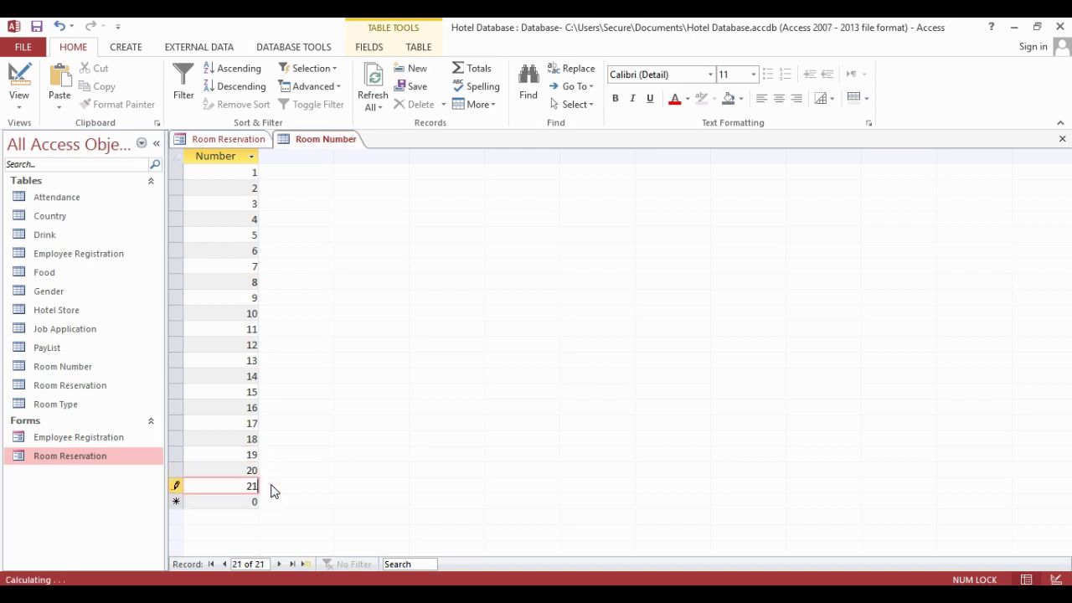
pyautogui.click(275, 500)
pyautogui.write('22')
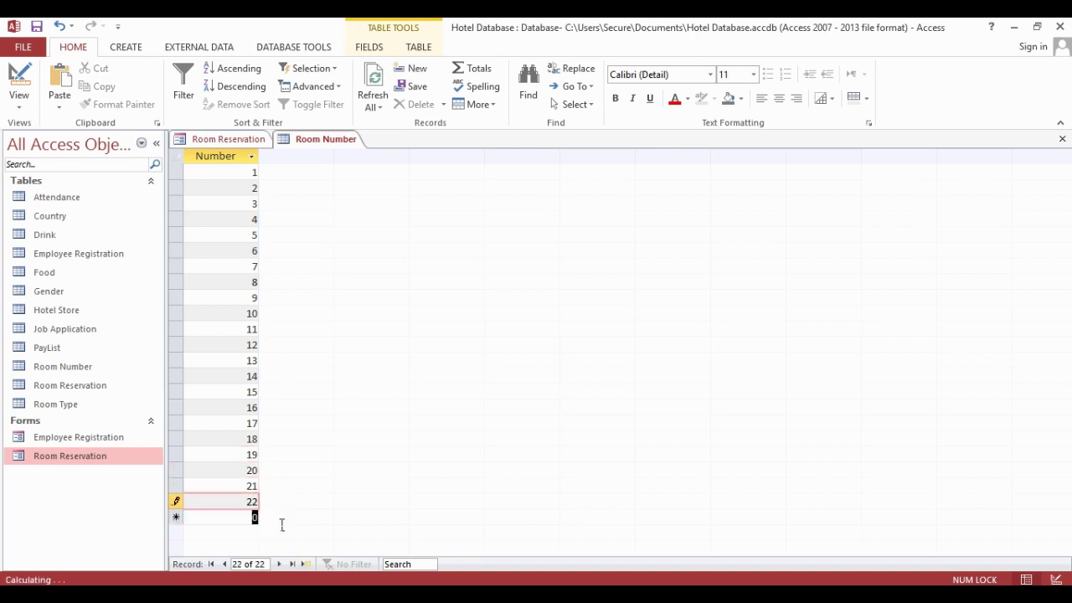
pyautogui.click(277, 521)
pyautogui.write('23')
pyautogui.click(281, 532)
pyautogui.write('24')
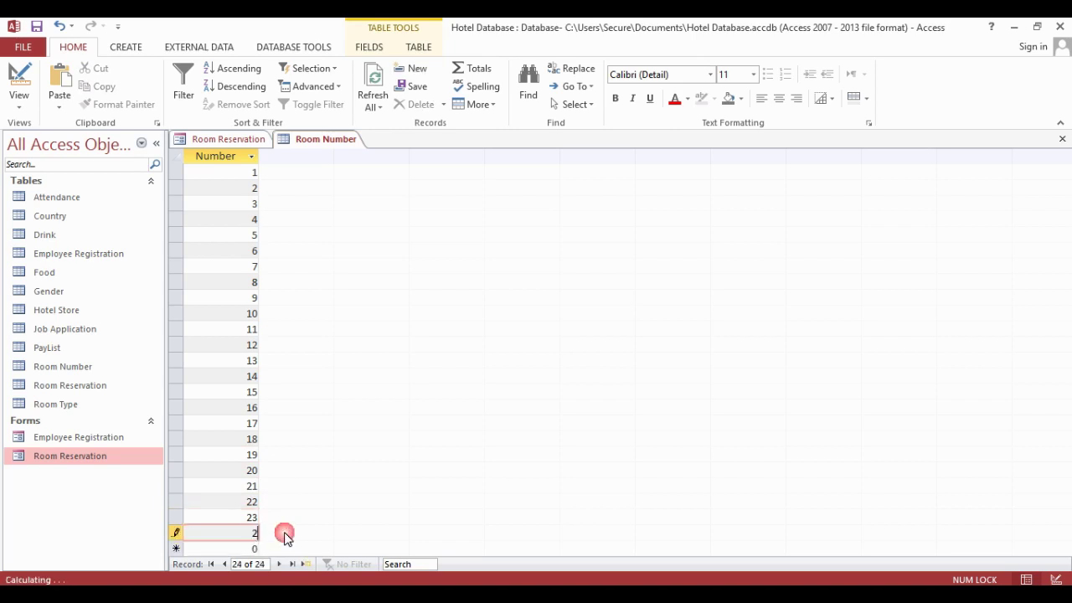
pyautogui.click(254, 549)
pyautogui.write('25')
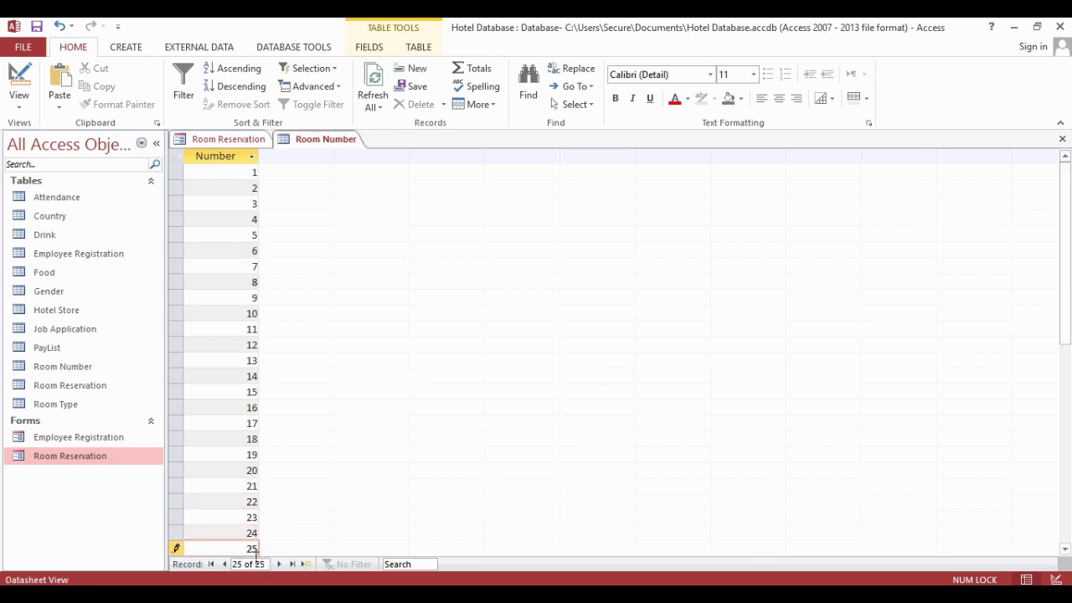
pyautogui.scroll(-2, 251, 540)
pyautogui.click(276, 471)
pyautogui.write('26')
pyautogui.click(252, 486)
pyautogui.write('27')
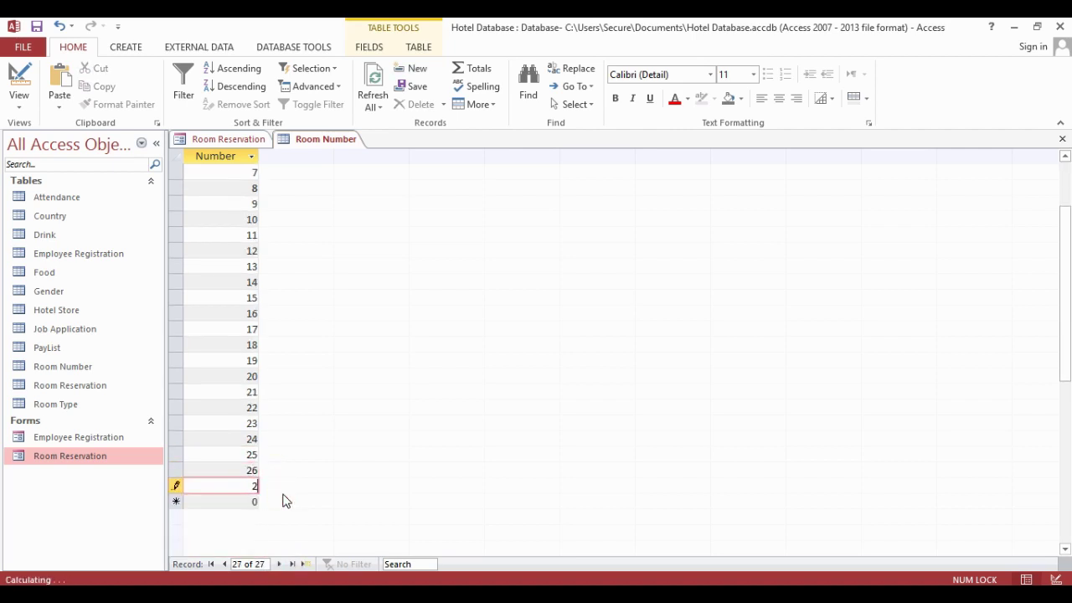
pyautogui.click(261, 503)
pyautogui.write('28')
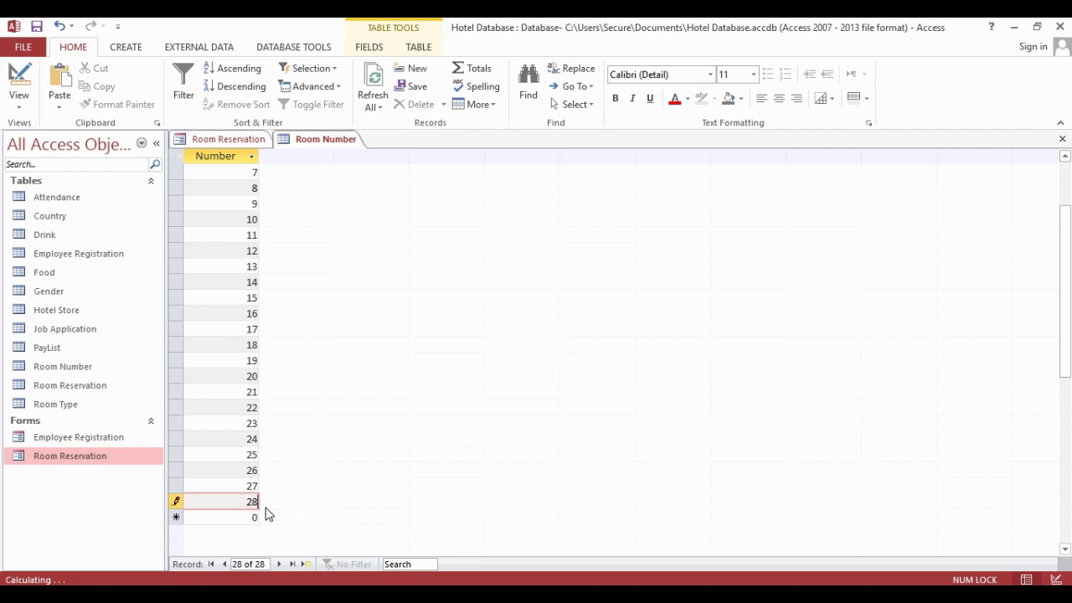
pyautogui.click(276, 520)
pyautogui.write('29')
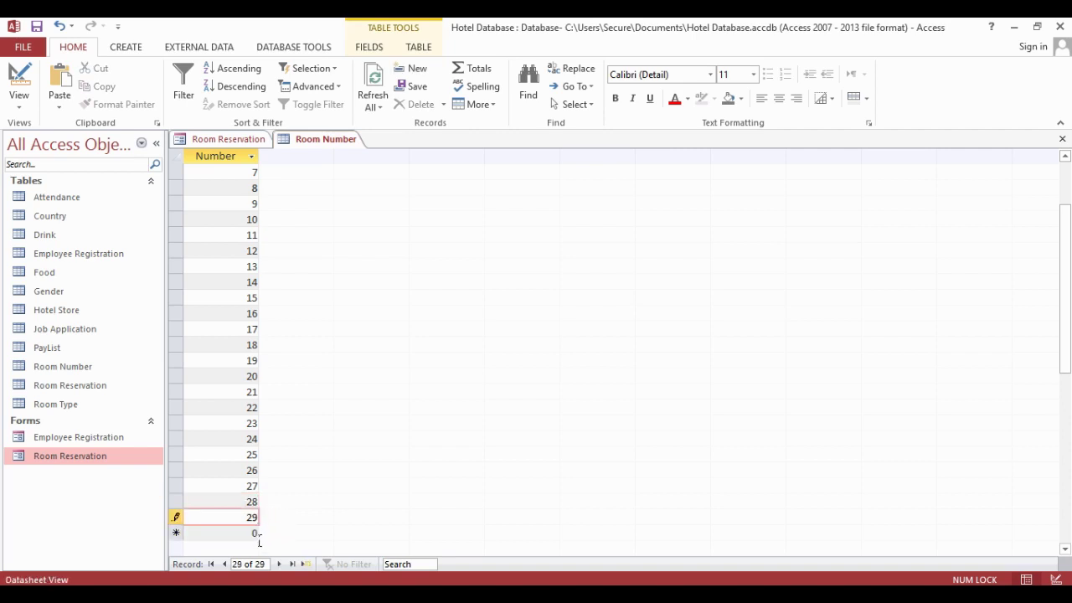
pyautogui.click(293, 537)
pyautogui.write('30')
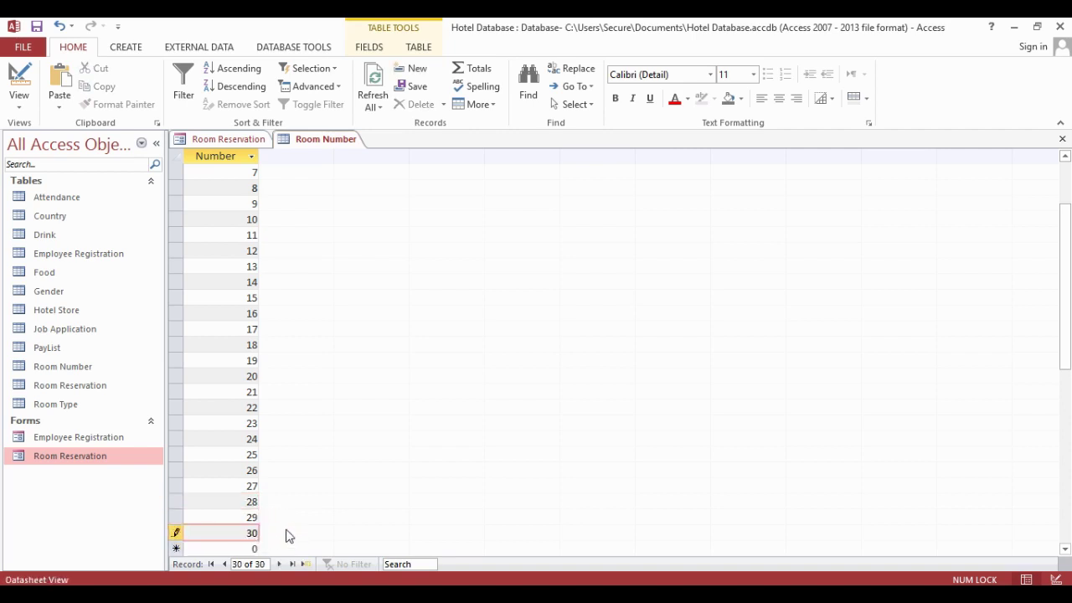
pyautogui.rightClick(340, 141)
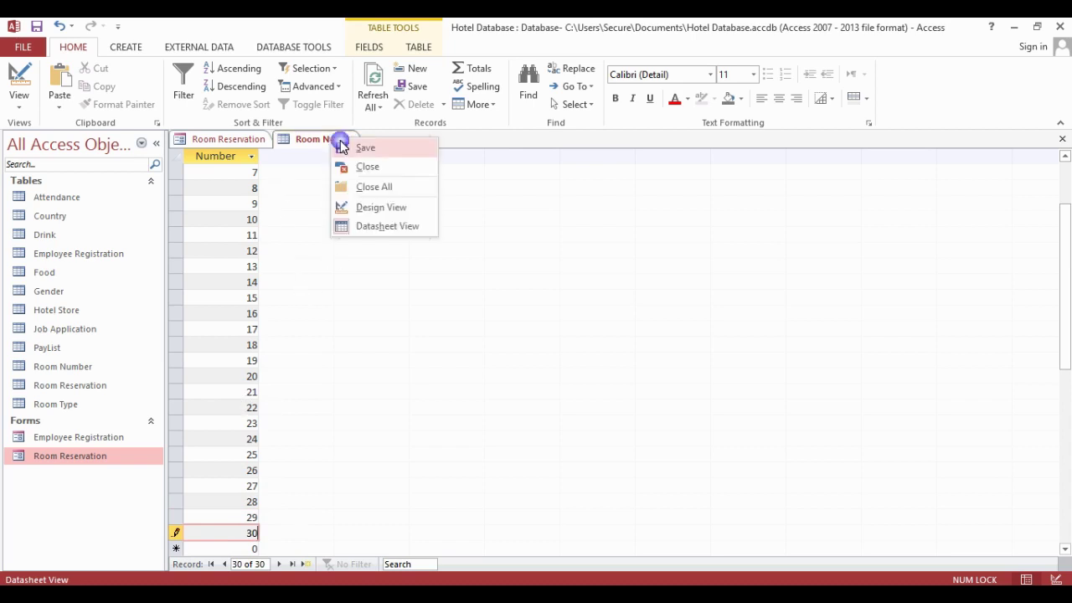
pyautogui.click(353, 170)
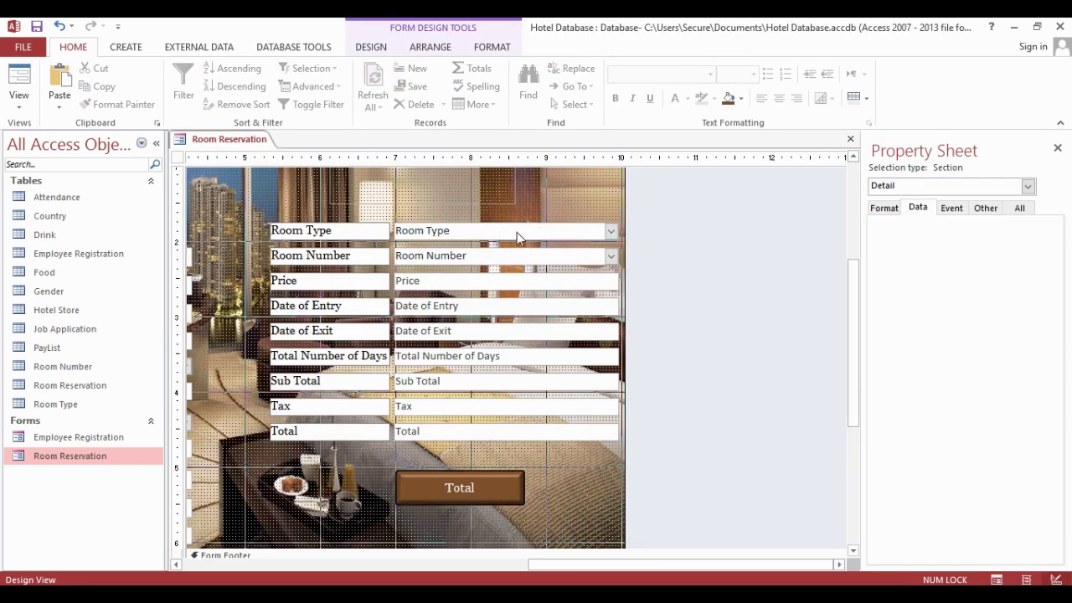
# Set the Row Source of the Room Type combo box to the Room Type table.
pyautogui.click(517, 232)
pyautogui.click(1040, 238)
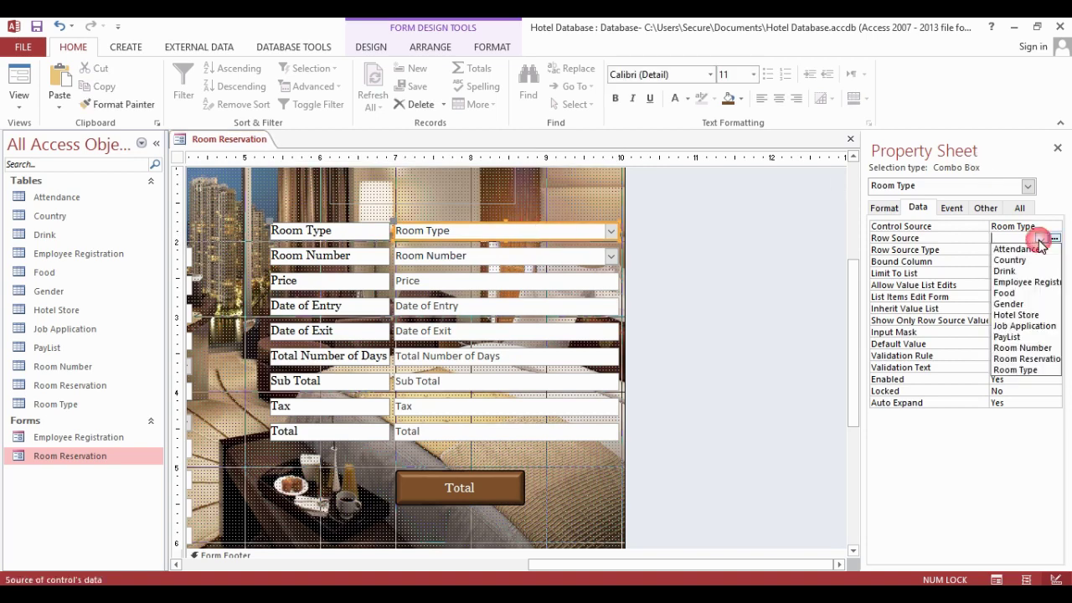
pyautogui.click(1016, 370)
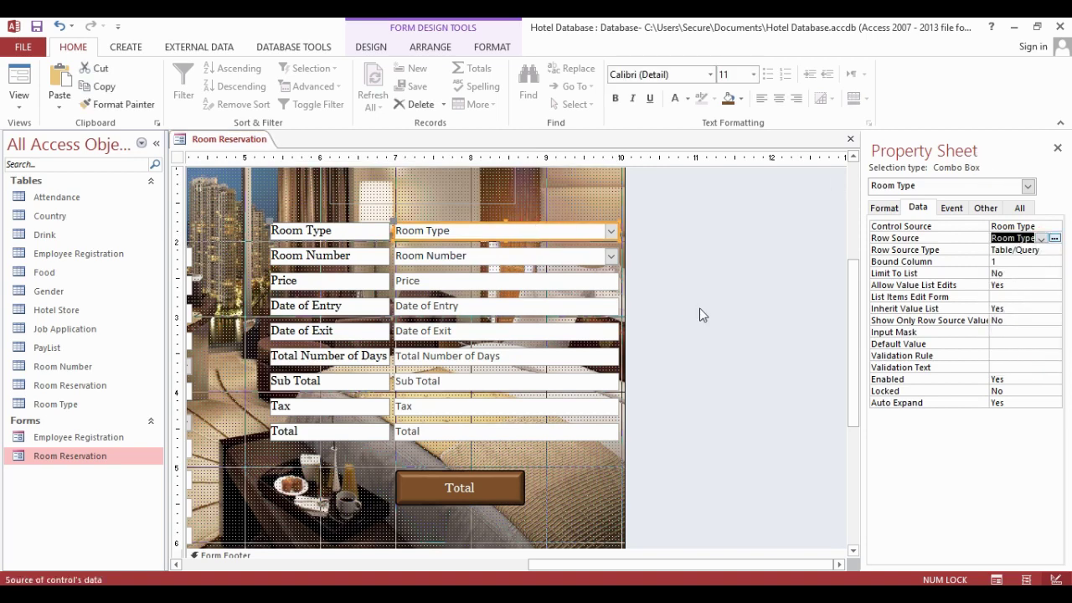
# Set the Row Source of the Room Number combo box to the Room Number table and save the form.
pyautogui.click(615, 257)
pyautogui.click(1041, 239)
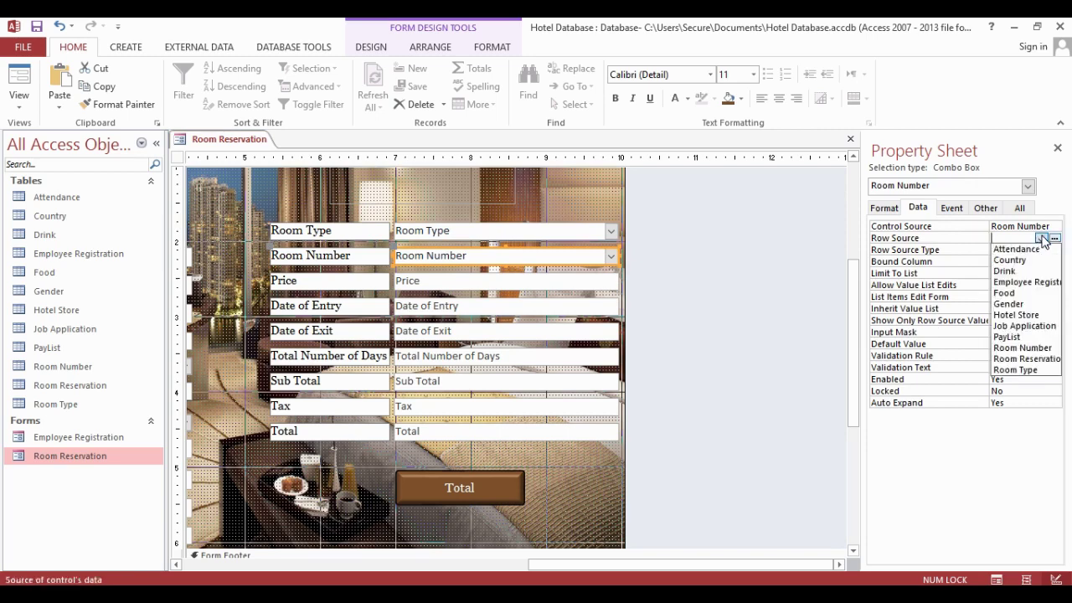
pyautogui.click(1034, 348)
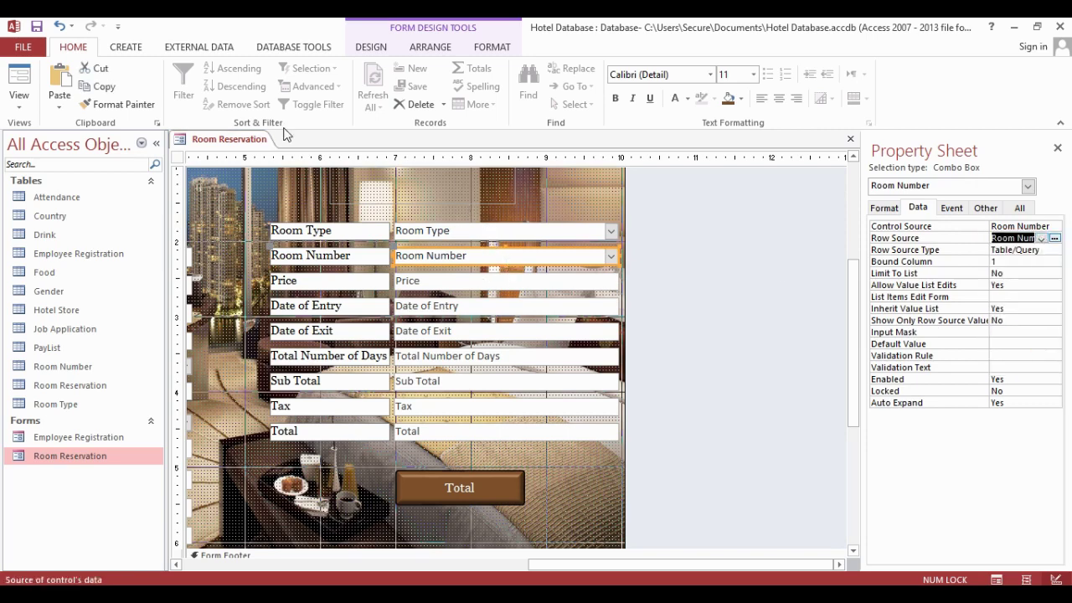
pyautogui.rightClick(232, 140)
pyautogui.click(243, 143)
# Rename the Room Type combo box to RoomType, without a space.
pyautogui.click(612, 232)
pyautogui.click(986, 208)
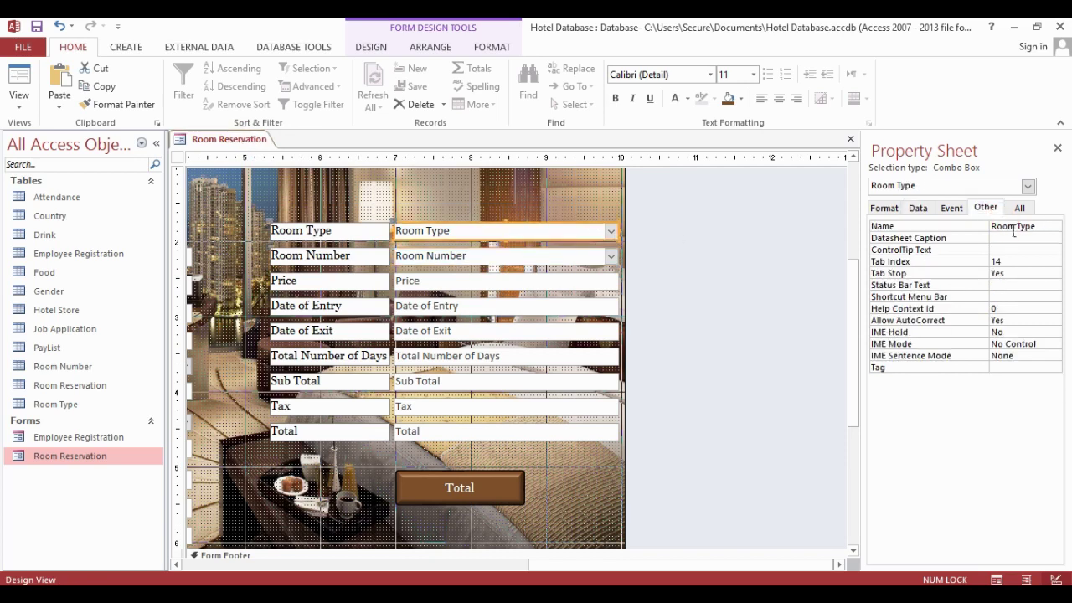
pyautogui.click(1026, 233)
pyautogui.press('BackSpace')
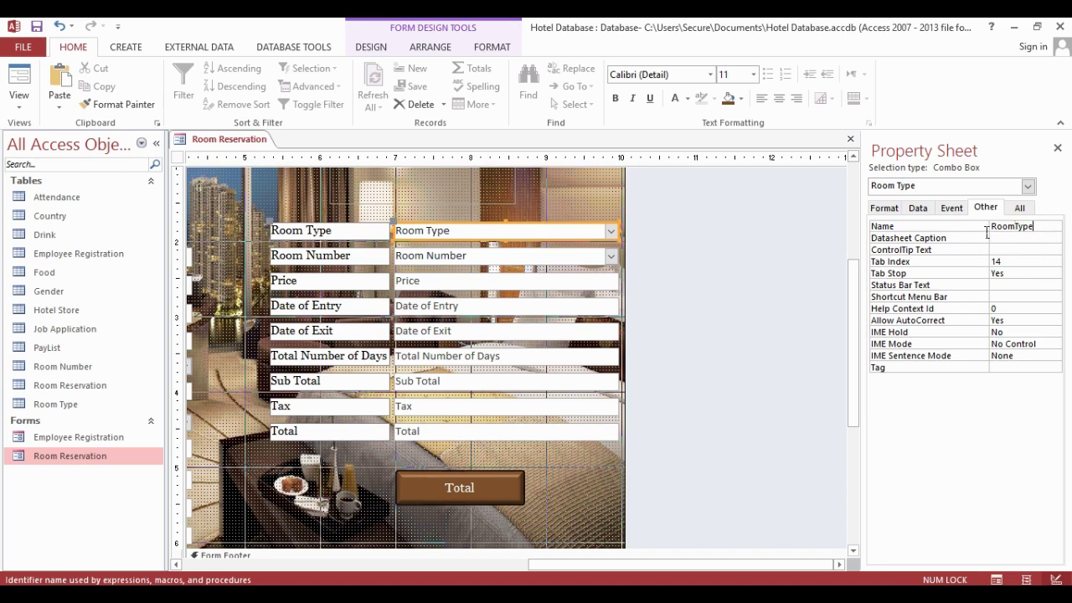
pyautogui.click(988, 228)
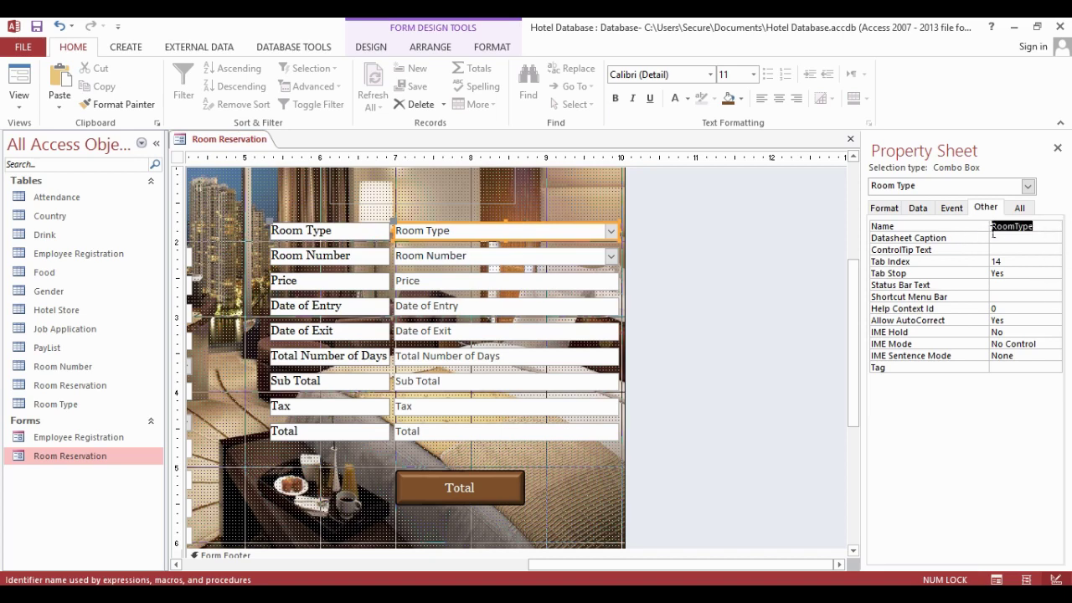
# Create a Before Update event procedure for the RoomType combo box with the Code Builder.
pyautogui.click(951, 208)
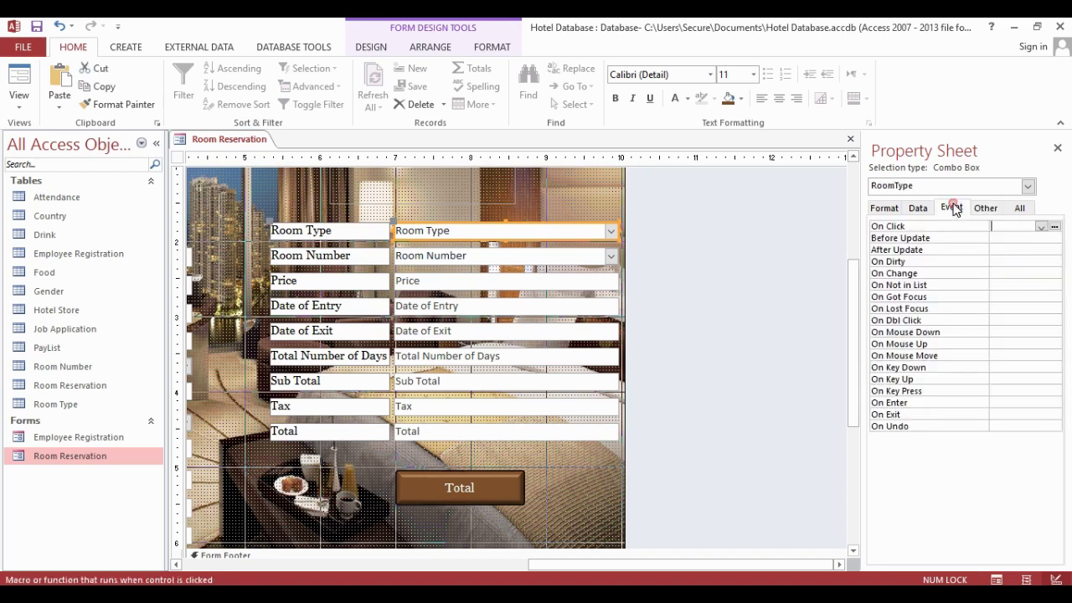
pyautogui.click(1020, 239)
pyautogui.click(1054, 238)
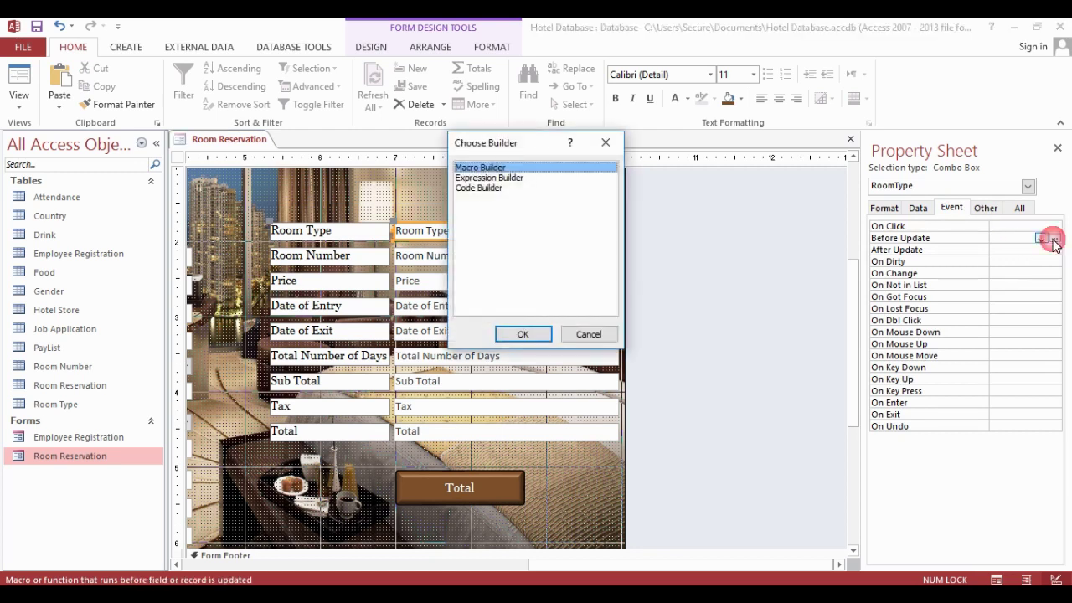
pyautogui.click(502, 188)
pyautogui.click(523, 334)
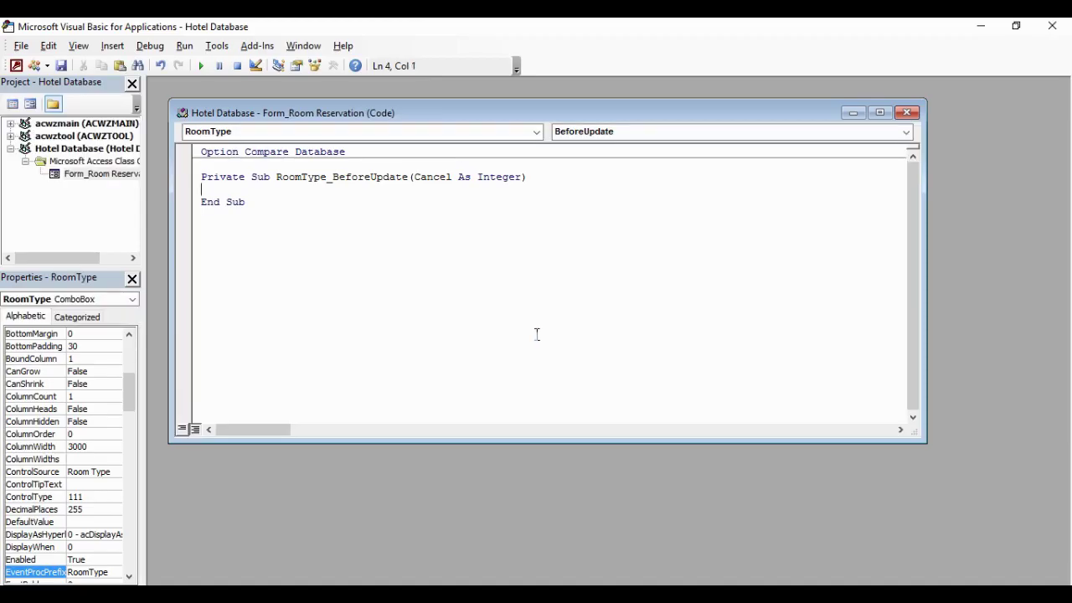
# Write the procedure's opening condition If RoomType.Text = "" Then, followed by the line Price = 400.
pyautogui.write('If RoomType.Text')
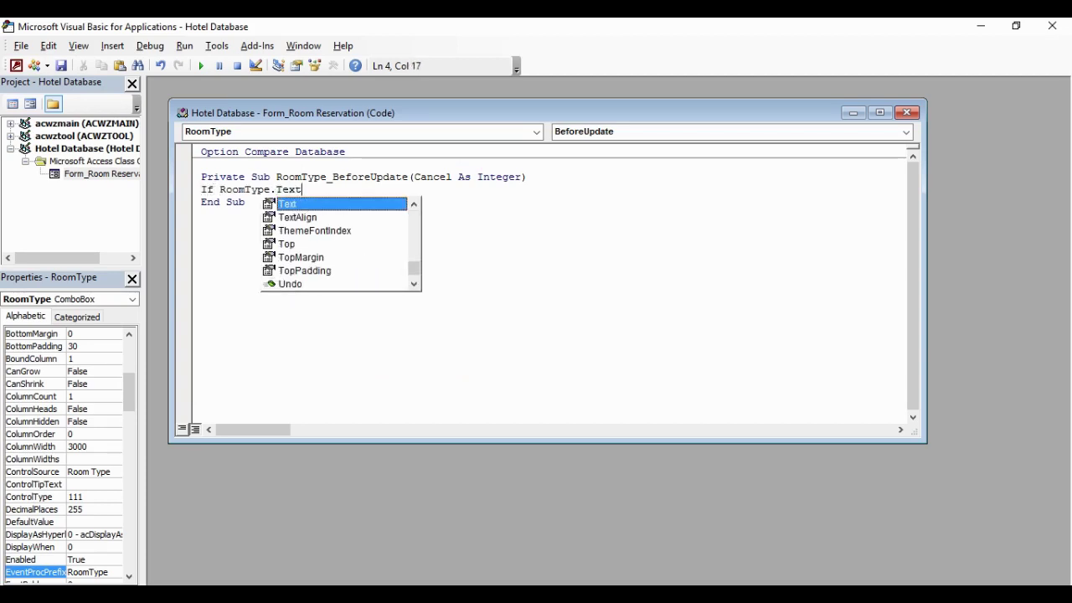
pyautogui.write(' = "')
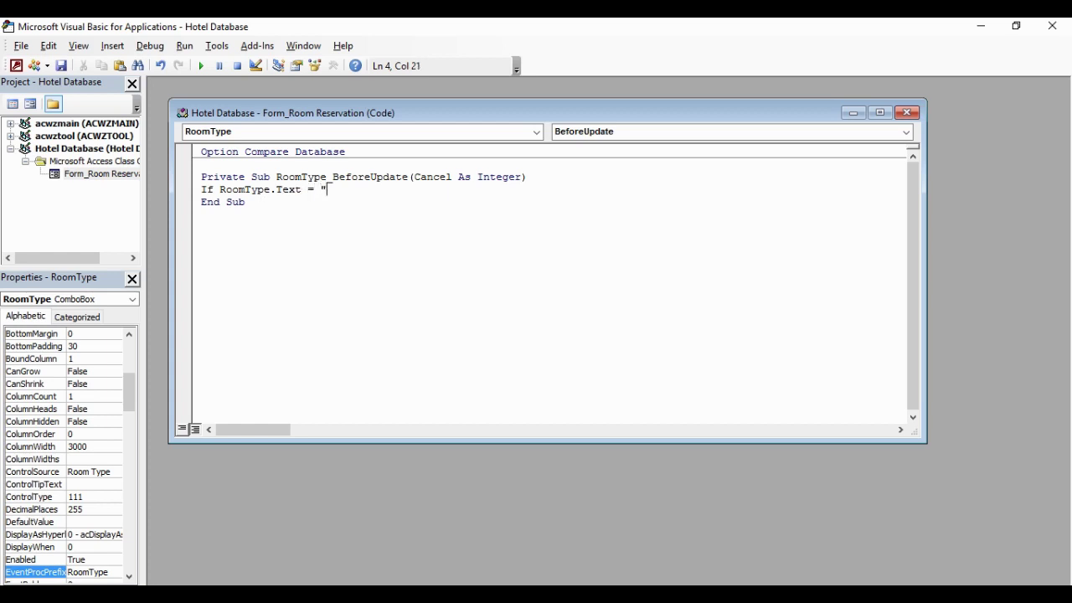
pyautogui.write('" Then')
pyautogui.press('Return')
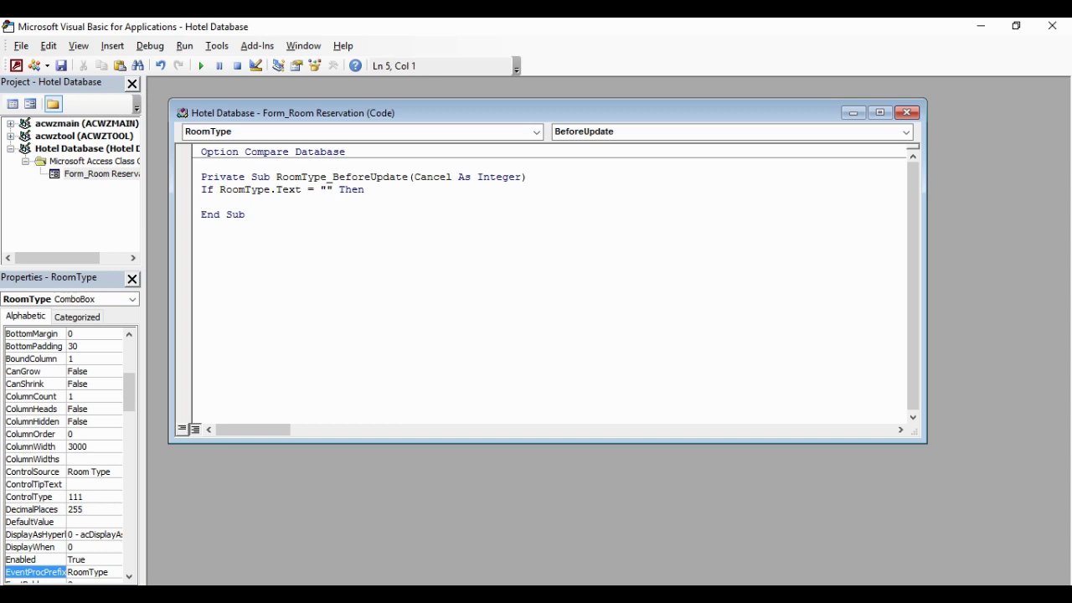
pyautogui.write('Price = 400')
pyautogui.press('Return')
# Add a branch ElseIf RoomType.Text = "" Then with the line Price = 600.
pyautogui.write('Else')
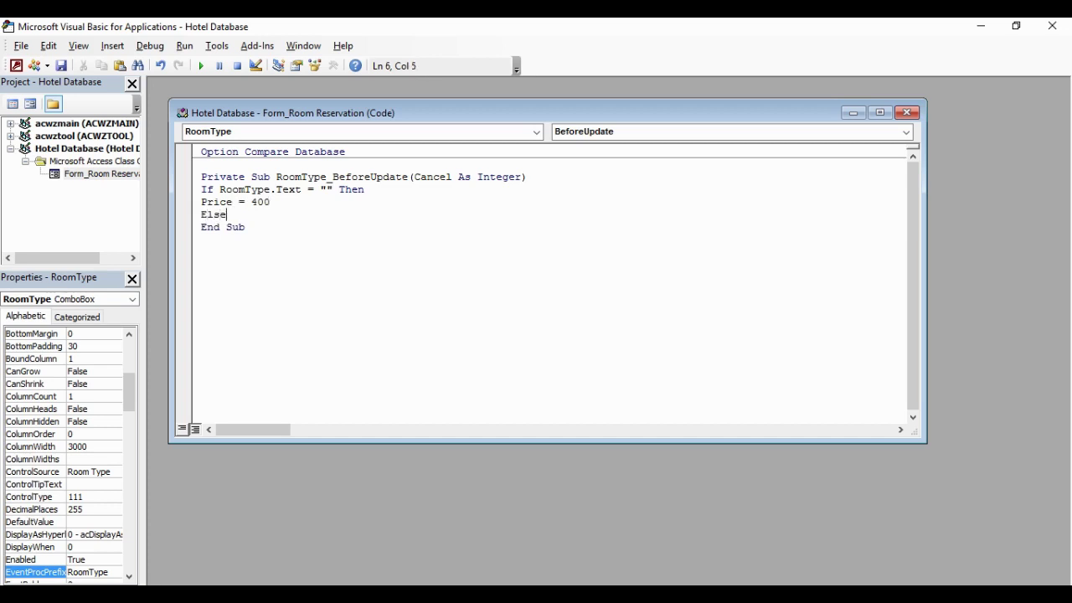
pyautogui.write('If RoomType.Te')
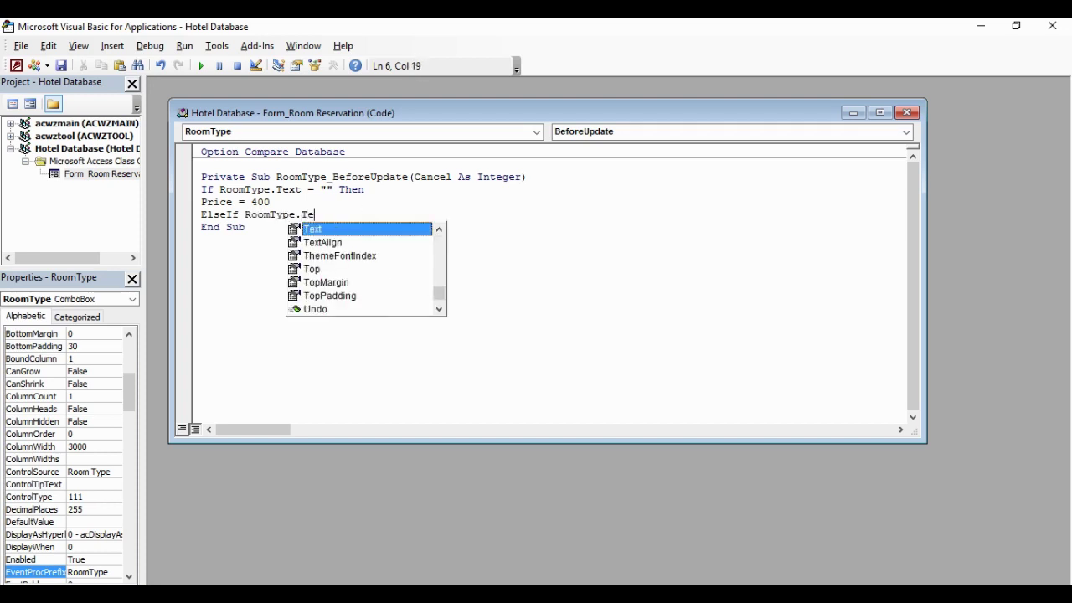
pyautogui.write('xt = ""')
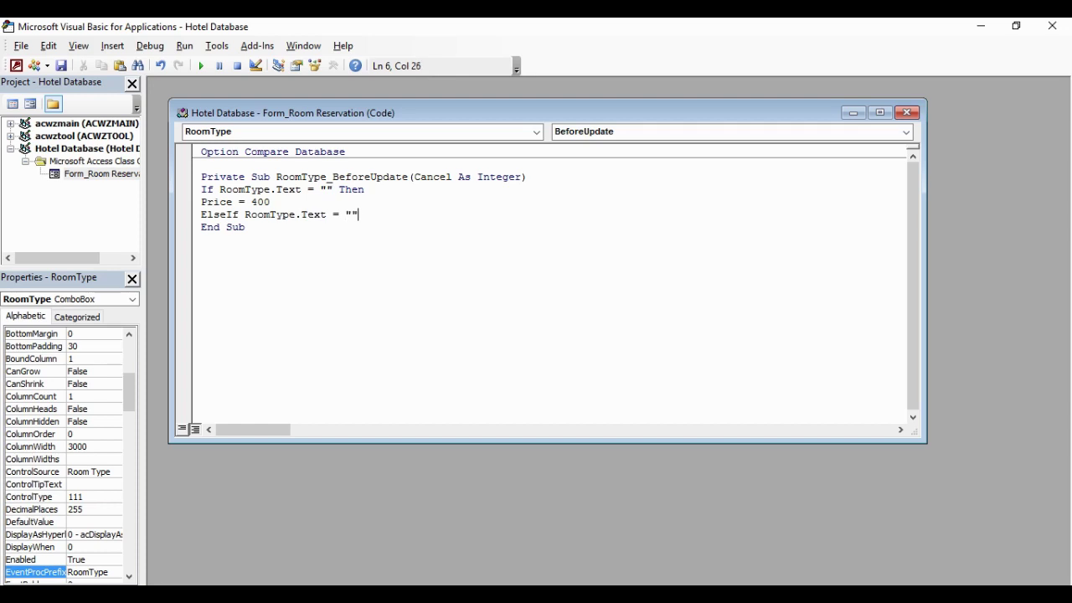
pyautogui.write('Then')
pyautogui.press('Return')
pyautogui.write('Price')
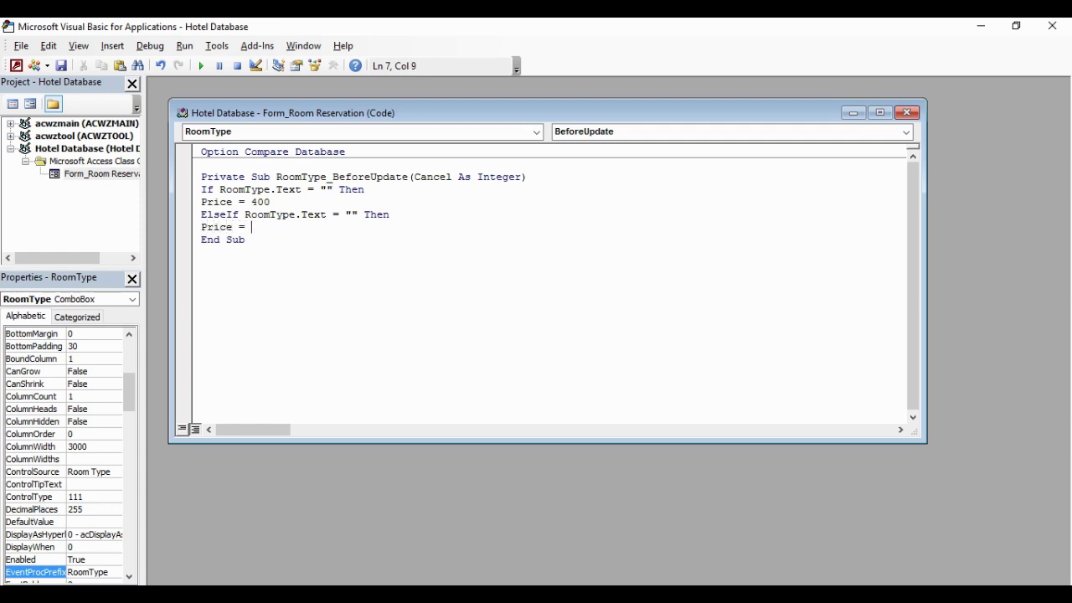
pyautogui.write(' = 600')
pyautogui.press('Return')
# Add a second branch ElseIf RoomType.Text = "" Then with the line Price = 800.
pyautogui.write('ElseIf R')
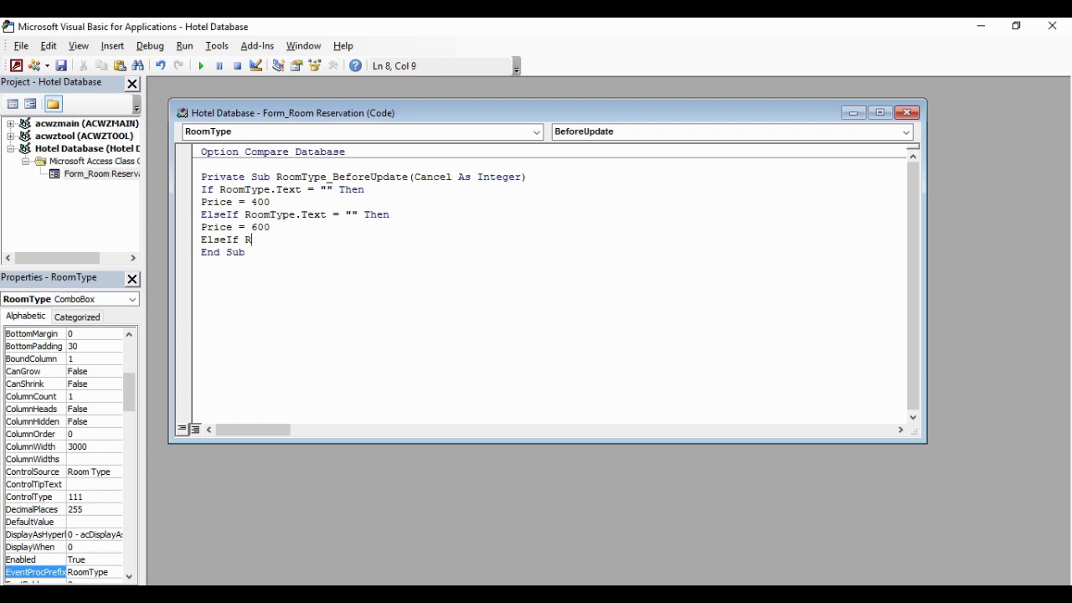
pyautogui.write('RoomType.Text ')
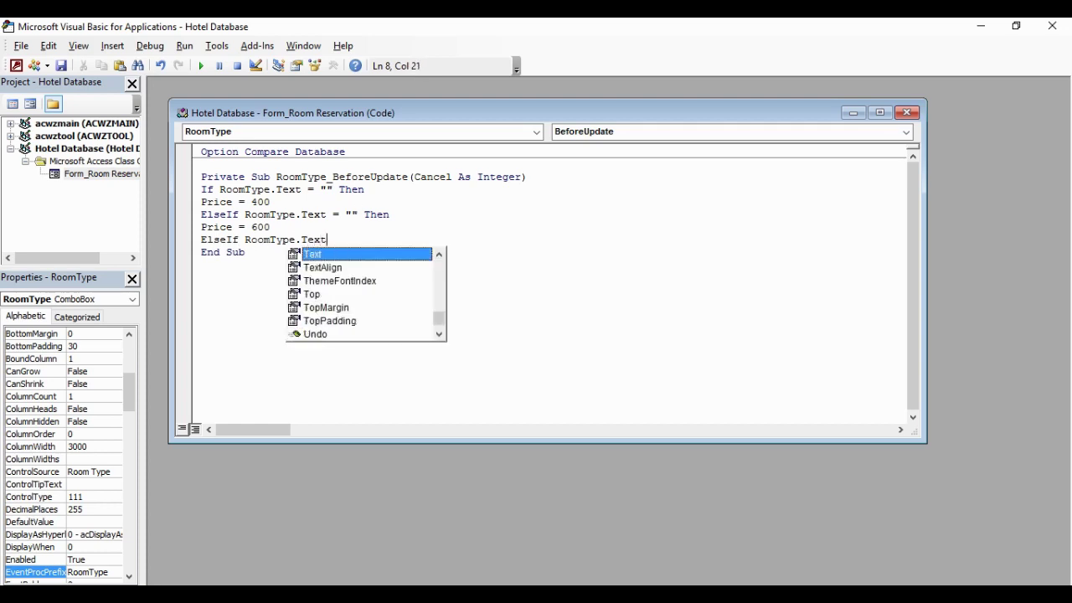
pyautogui.write('= "" Then')
pyautogui.press('Return')
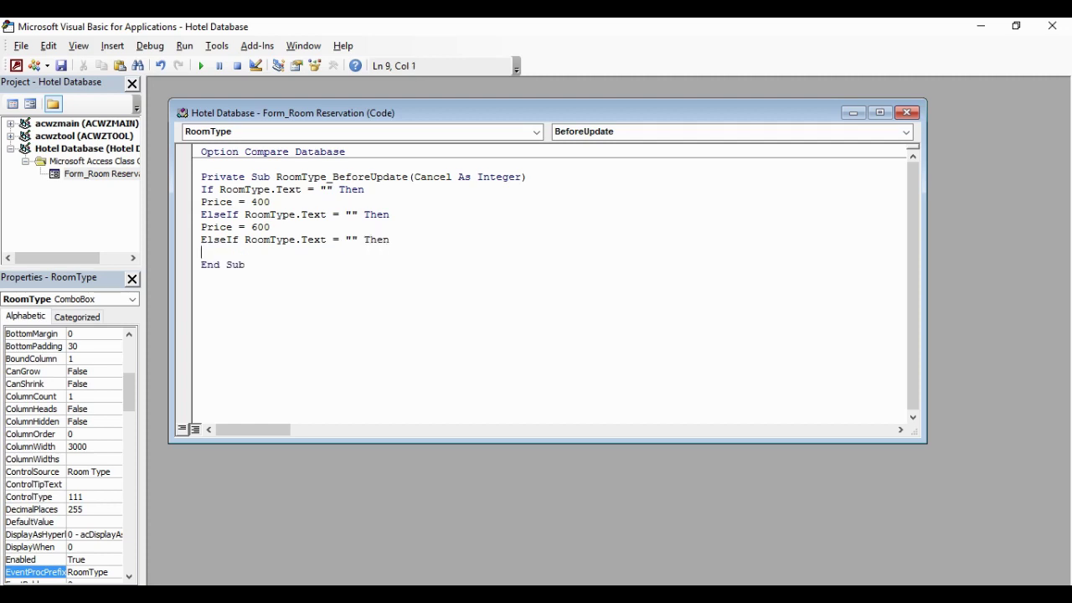
pyautogui.write('Price = 800')
pyautogui.press('Return')
# Add a third branch ElseIf RoomType.Text = "" Then and begin its Price assignment line.
pyautogui.write('ElseIf RoomType.t')
pyautogui.press('BackSpace')
pyautogui.write('Text =')
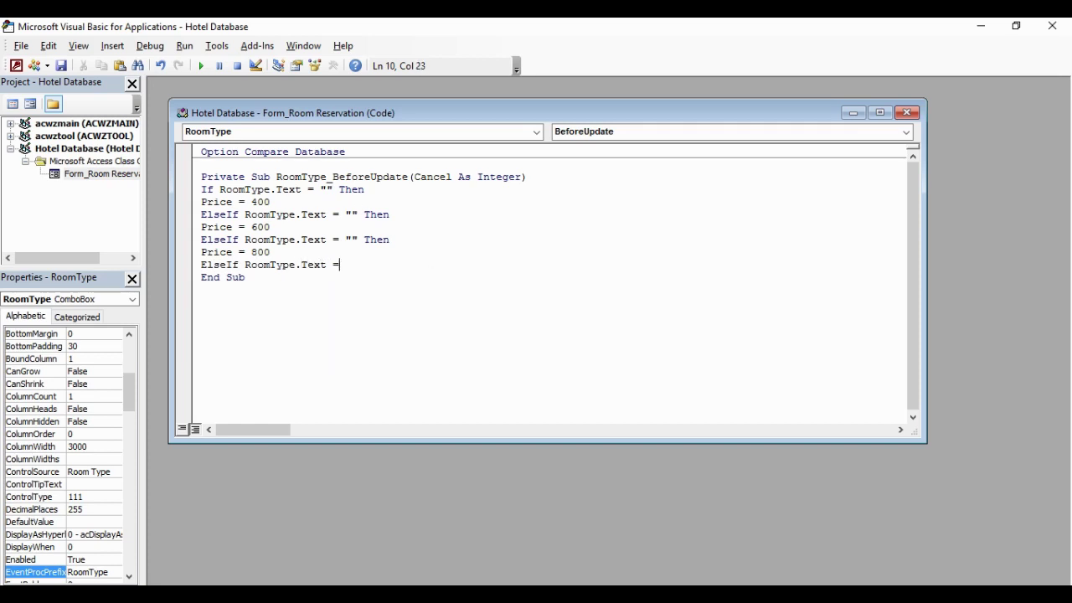
pyautogui.write(' "" Then')
pyautogui.press('Return')
pyautogui.write('Price')
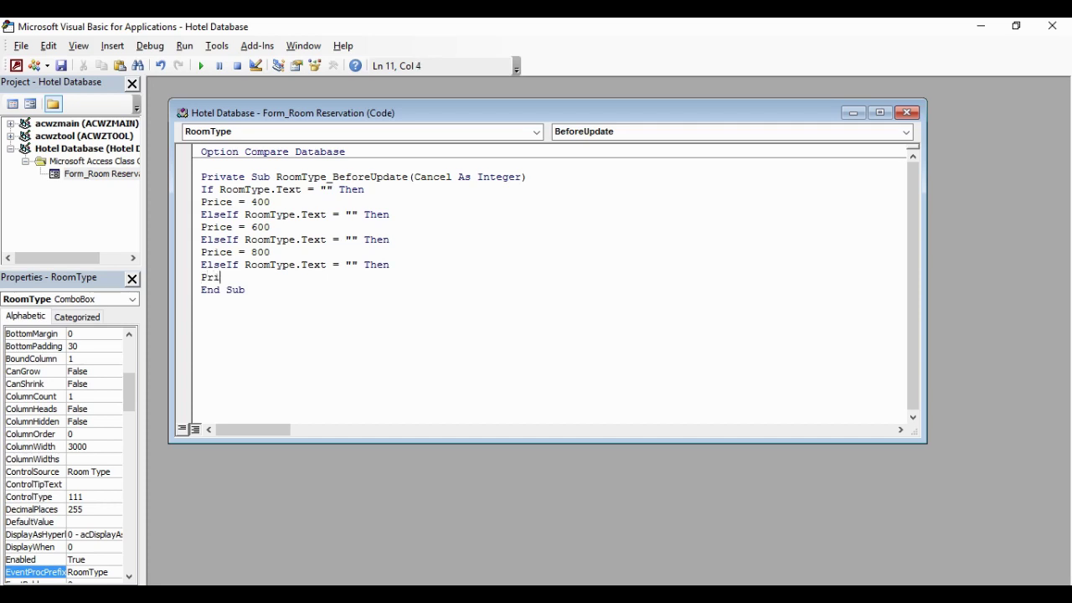